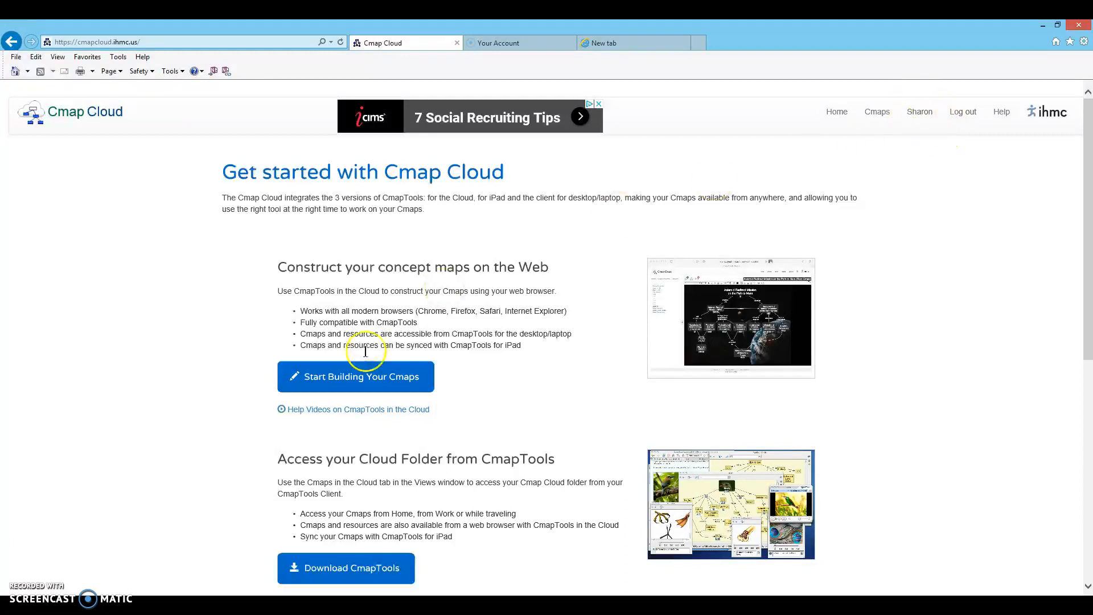
Open the Cmap Cloud workspace for building concept maps on the web
left_click(362, 379)
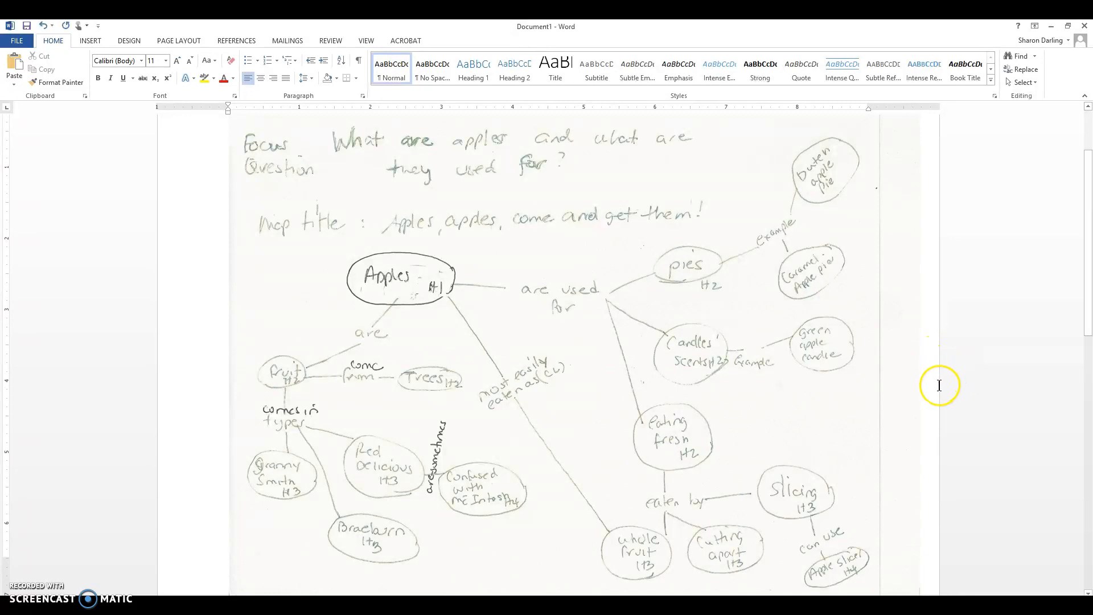
Examine the hand-drawn apple concept map and its colour-coded copy in the Word document, noting concepts, linking phrases and hierarchy levels
scroll(942, 384, "down", 1)
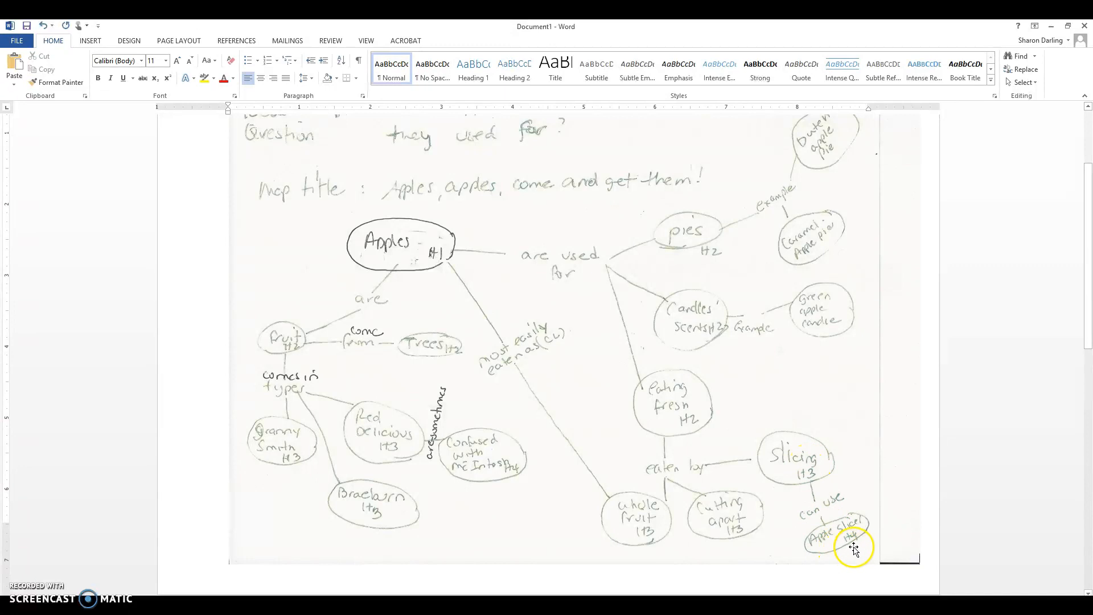
scroll(861, 530, "down", 3)
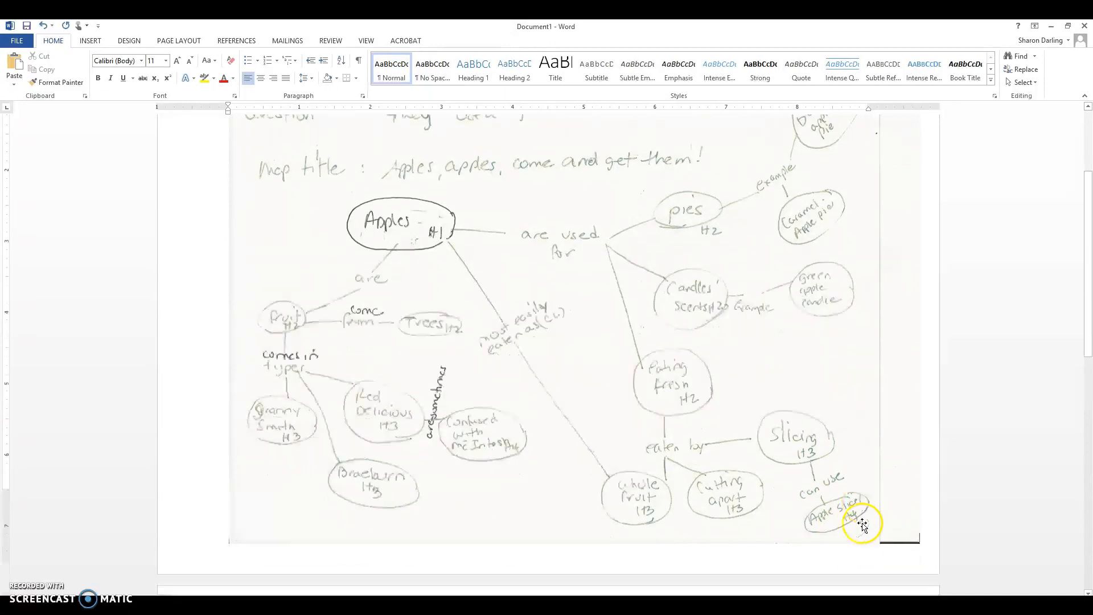
scroll(861, 526, "down", 7)
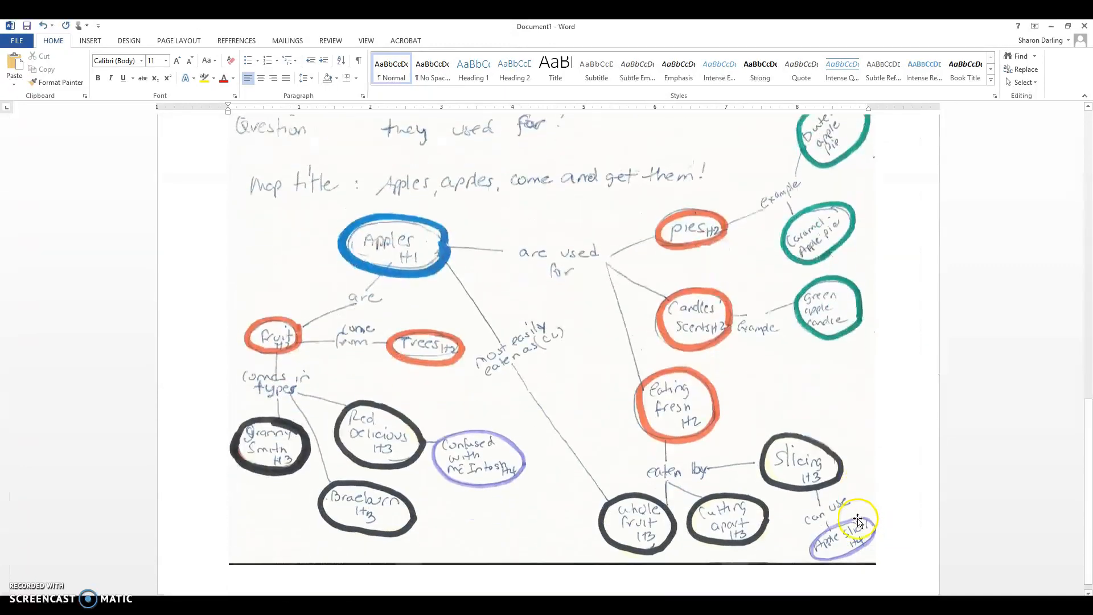
scroll(855, 518, "up", 1)
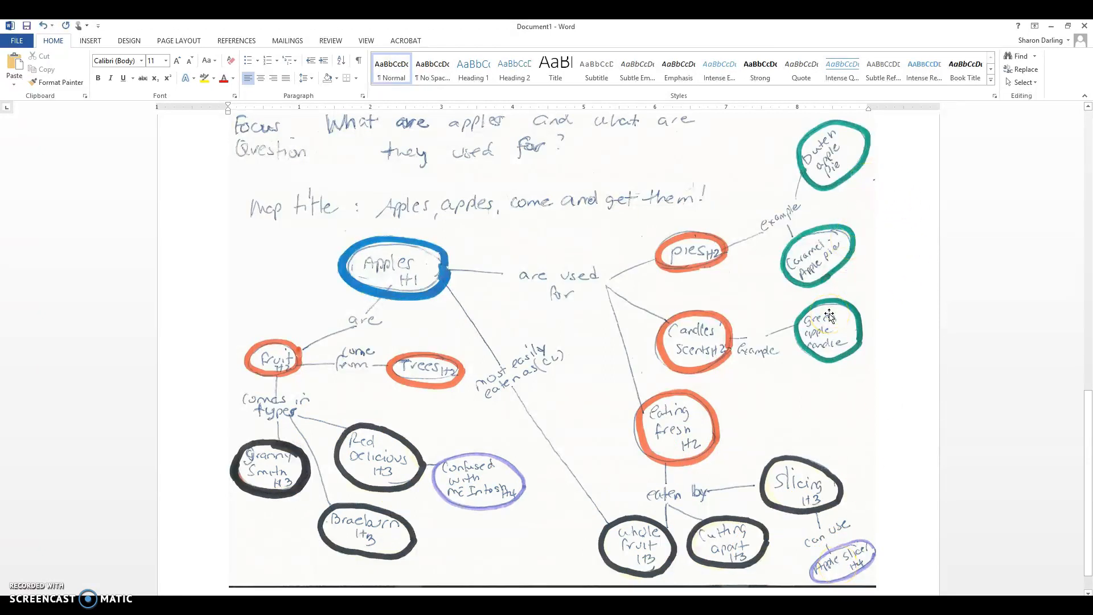
Switch back to the Cmap Cloud page in Internet Explorer and create a new Cmap
left_click(113, 604)
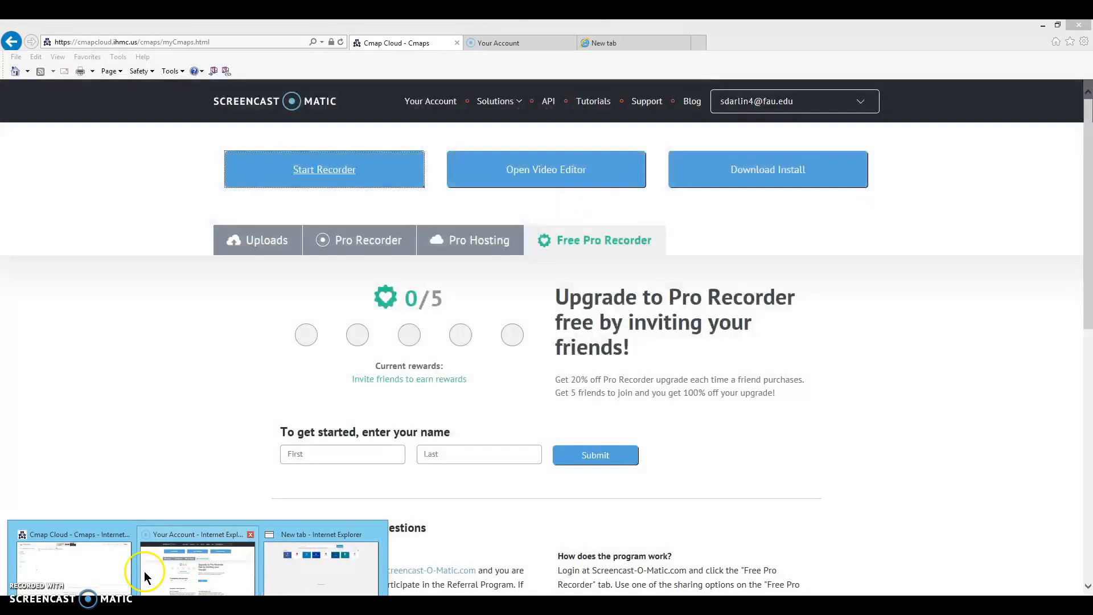
left_click(106, 577)
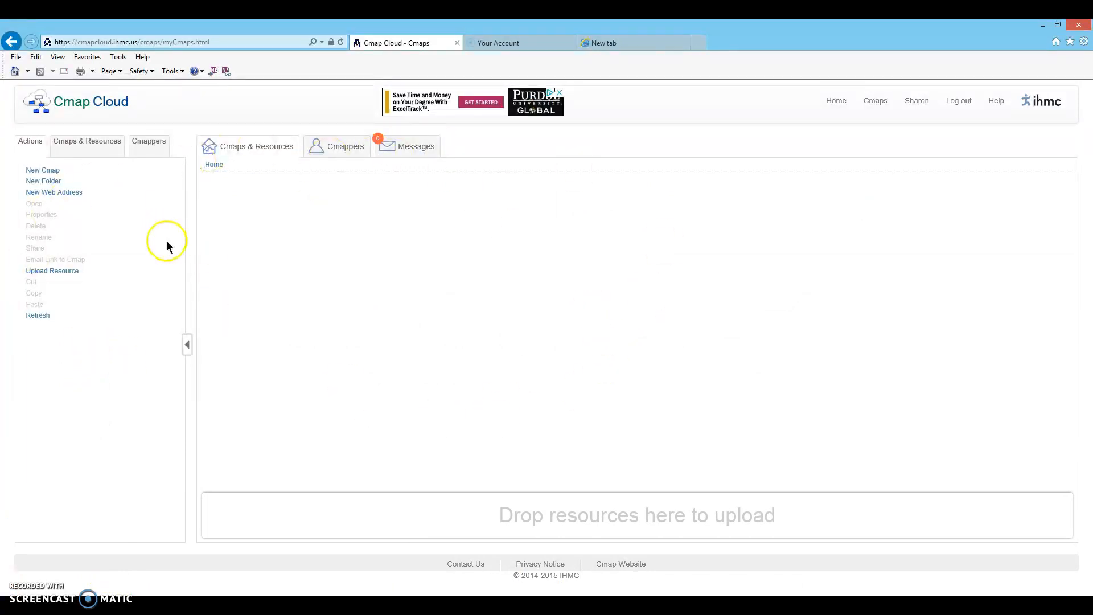
left_click(35, 171)
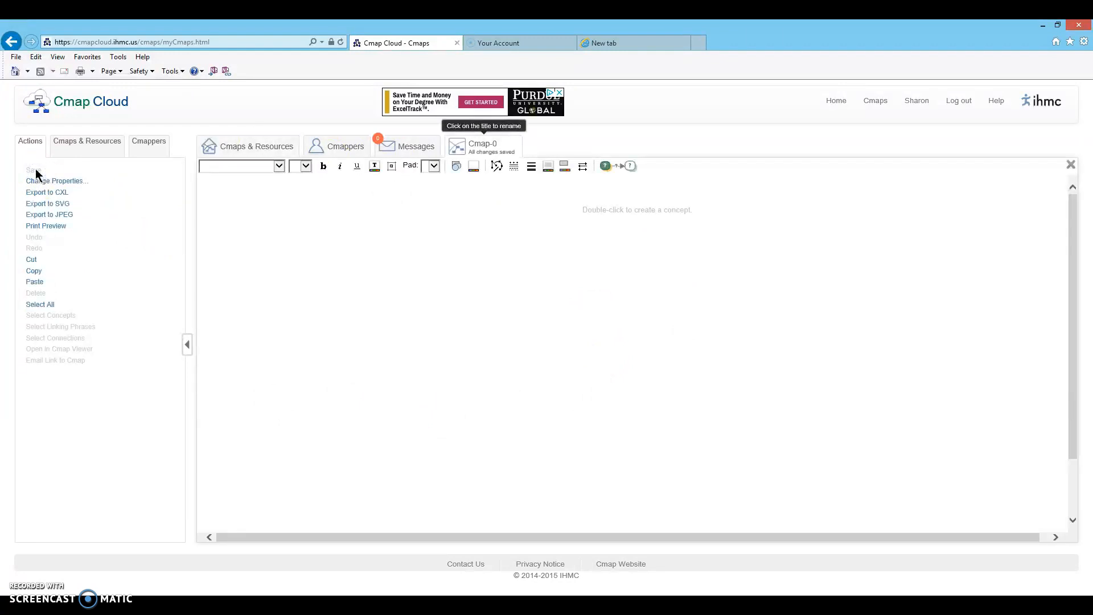
Add a concept near the top centre of the map with "Apples" and "H1" on separate lines
left_click(641, 243)
double_click(617, 214)
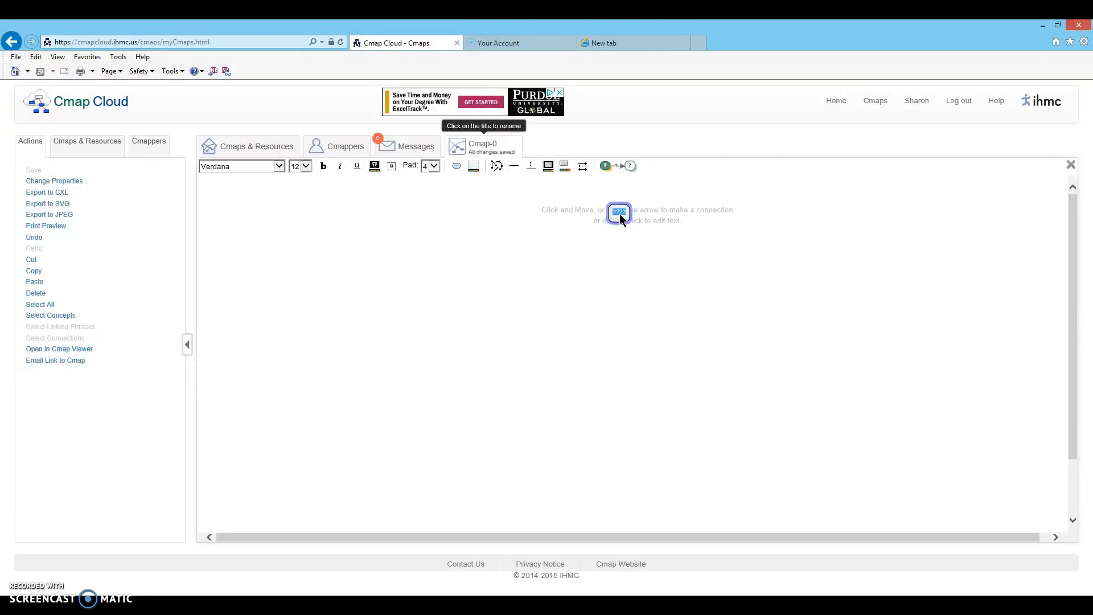
type("Apple")
key("Return")
left_click(642, 233)
Link Apples to a new lower-left concept "Fruit H2" using the linking phrase "are"
left_click(619, 210)
left_click_drag(622, 194, 408, 278)
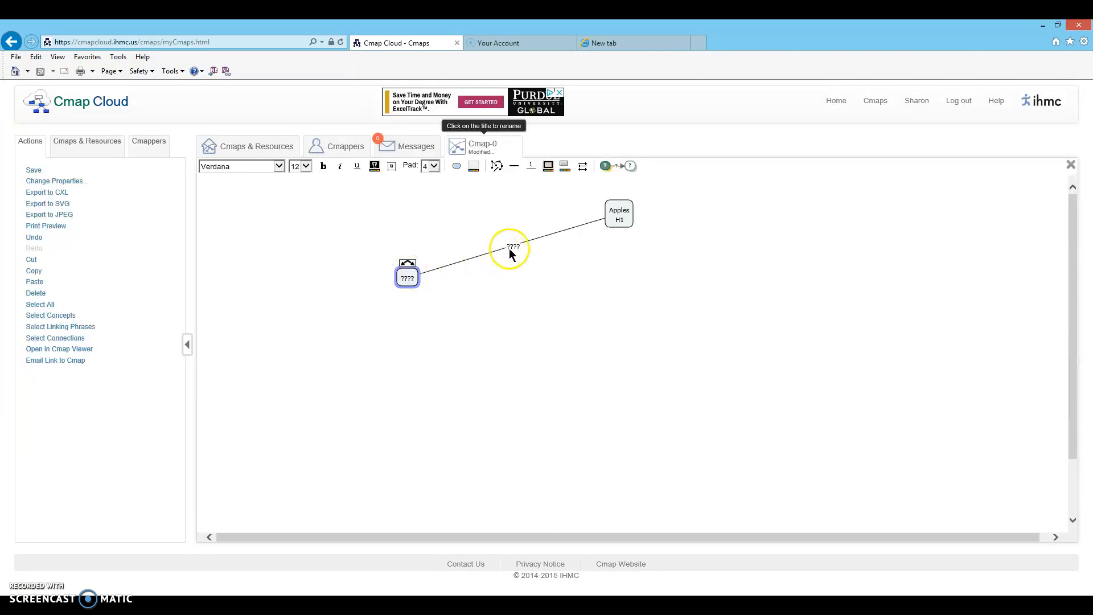
left_click(506, 248)
left_click(513, 246)
type("are")
left_click(409, 279)
type("Fruit")
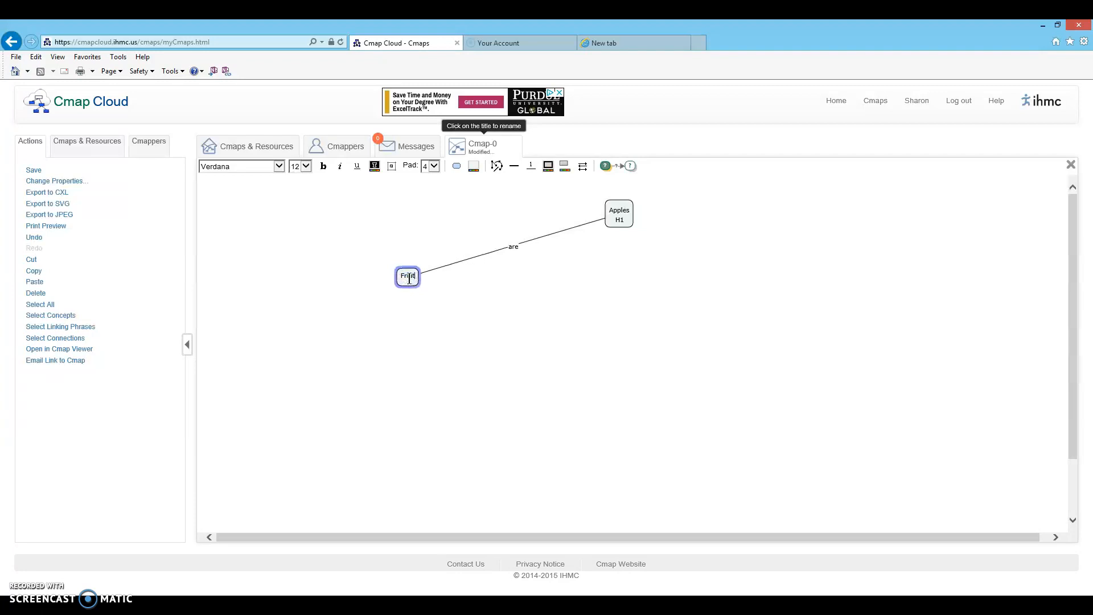
key("Return")
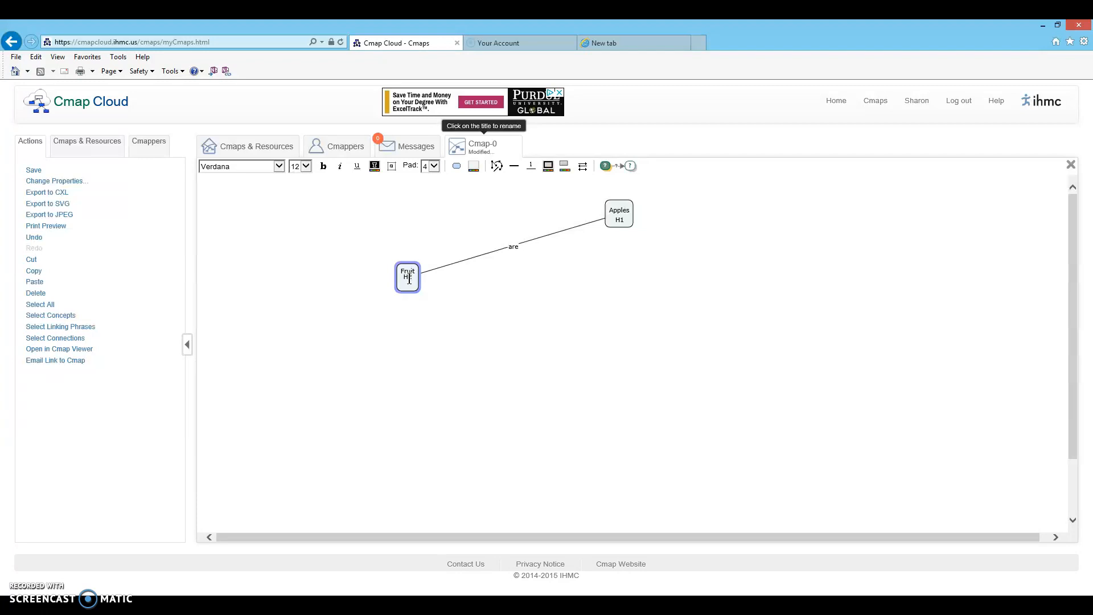
Draw a link from Fruit to a new blank concept down to its left, with the linking phrase "comes in types"
left_click(406, 279)
left_click_drag(406, 257, 280, 348)
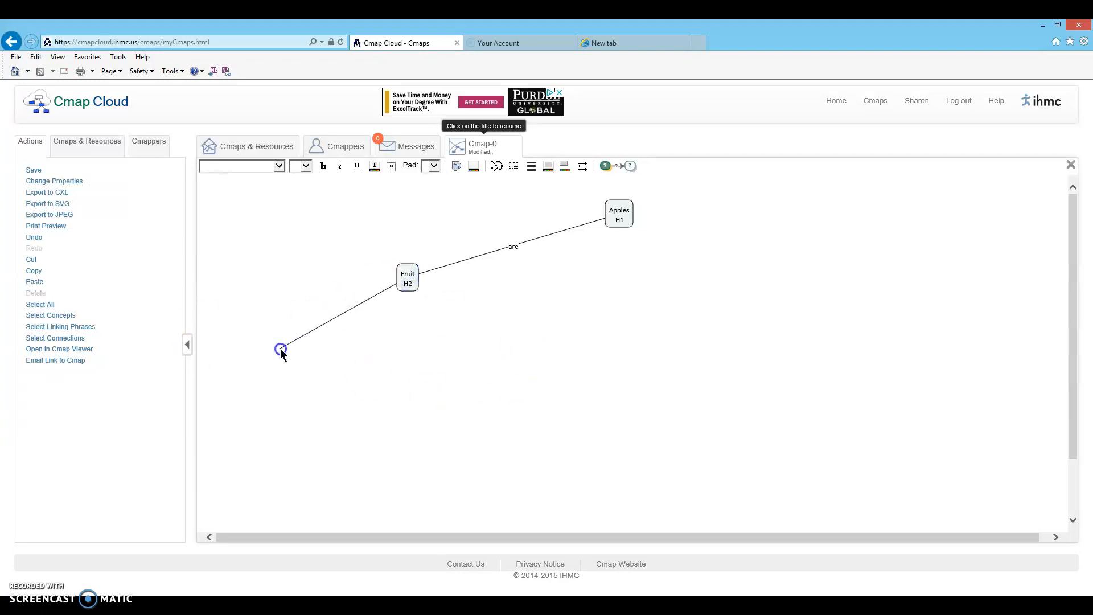
left_click(344, 315)
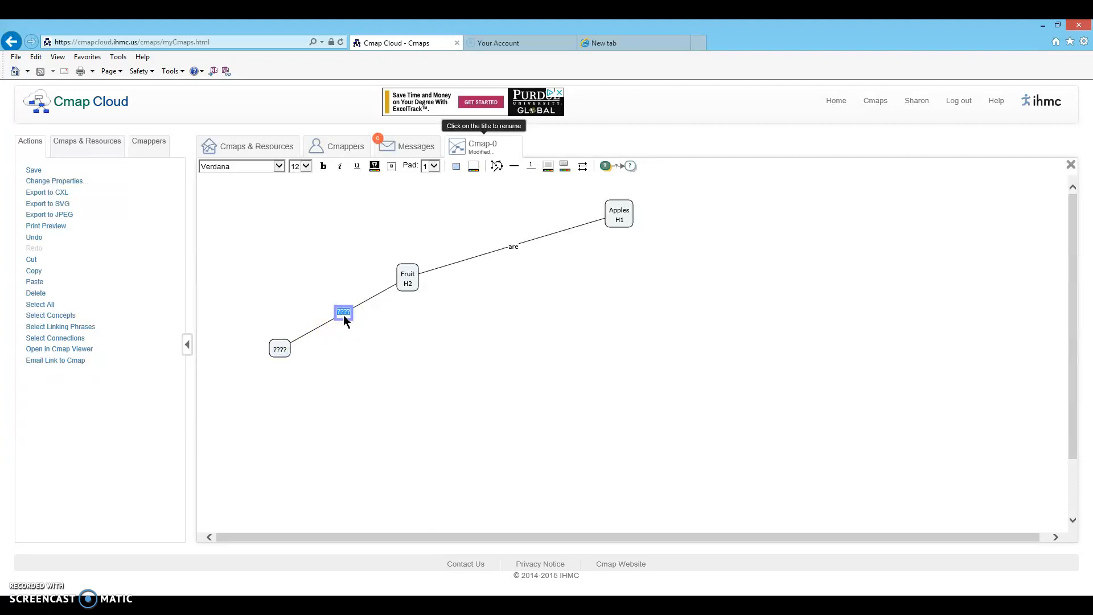
type("comes in types")
left_click(374, 344)
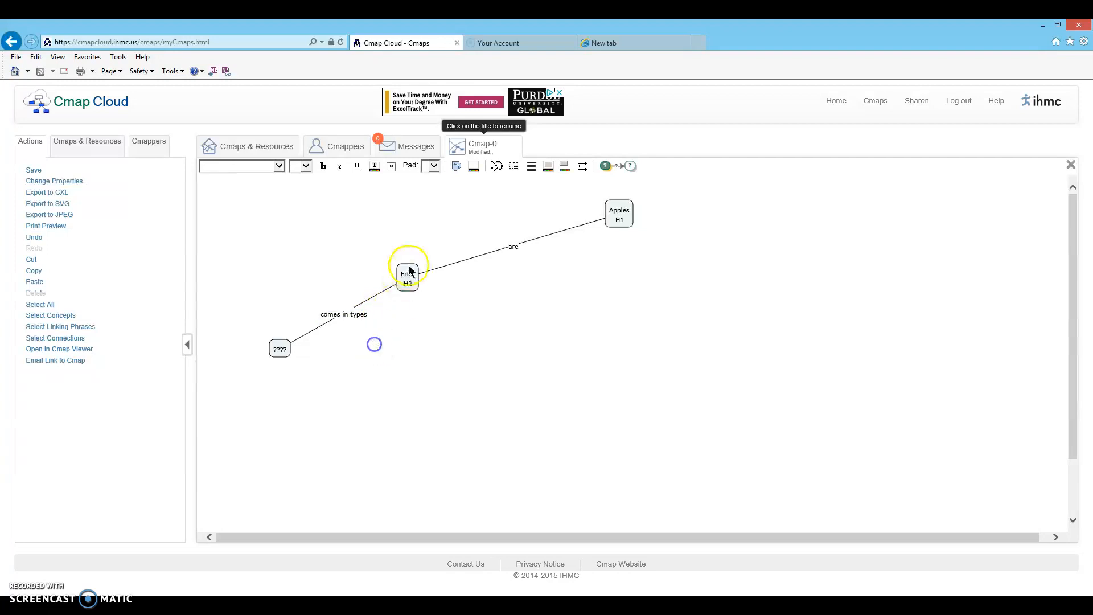
Label the blank concept under "comes in types" with "Granny Smith" and "H3" on separate lines
left_click(276, 349)
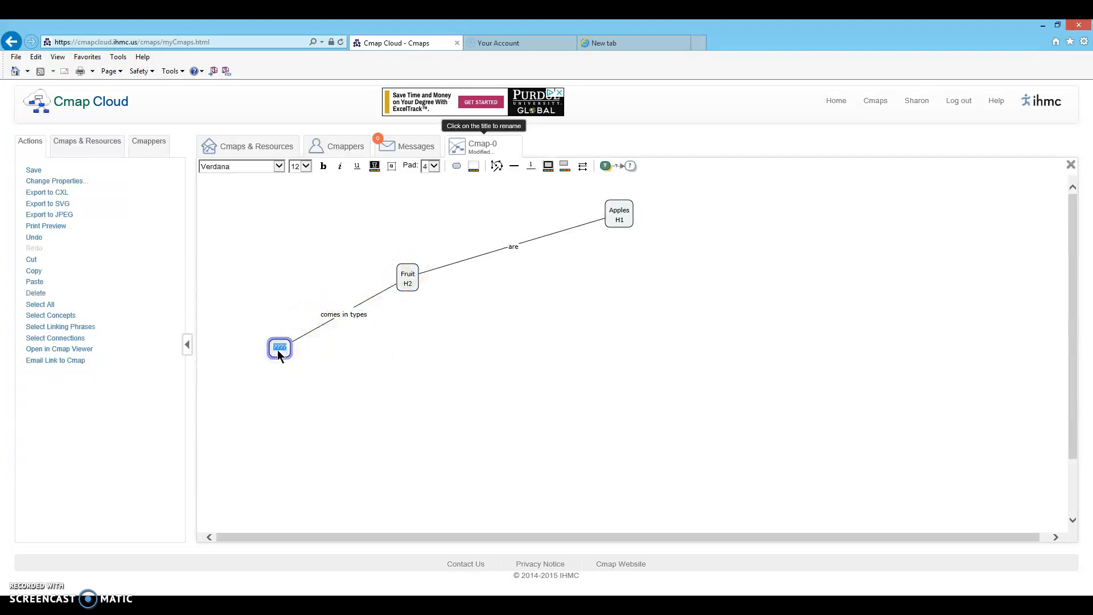
type("Granny Smith")
key("Return")
type("H3")
right_click(266, 344)
left_click(217, 354)
Branch a second concept downward from "comes in types" and label it "Braeburn H3"
left_click_drag(344, 315, 337, 418)
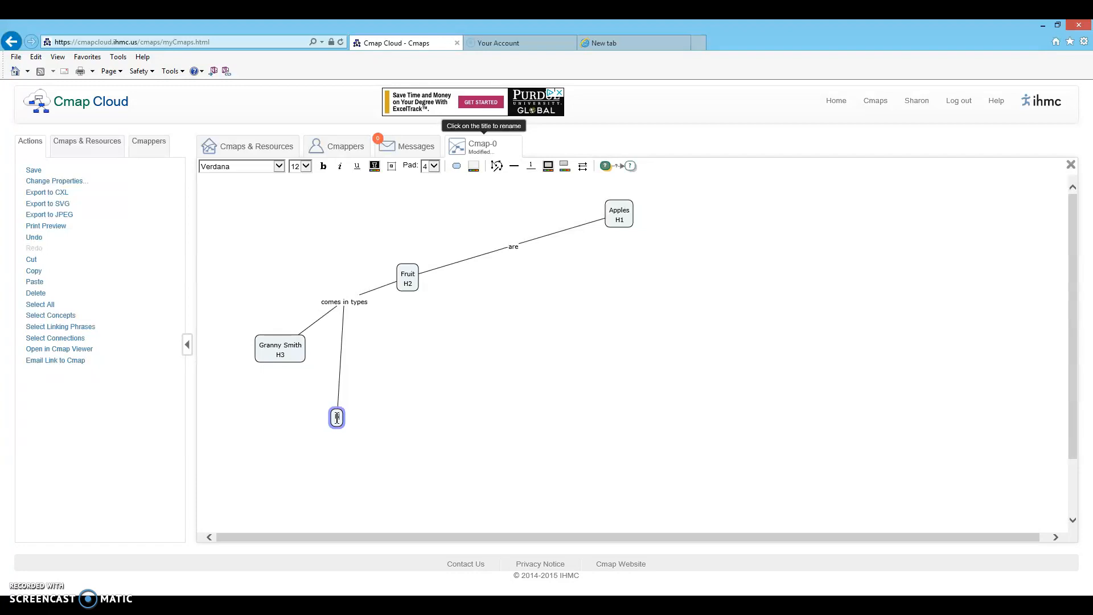
type("Braeburn")
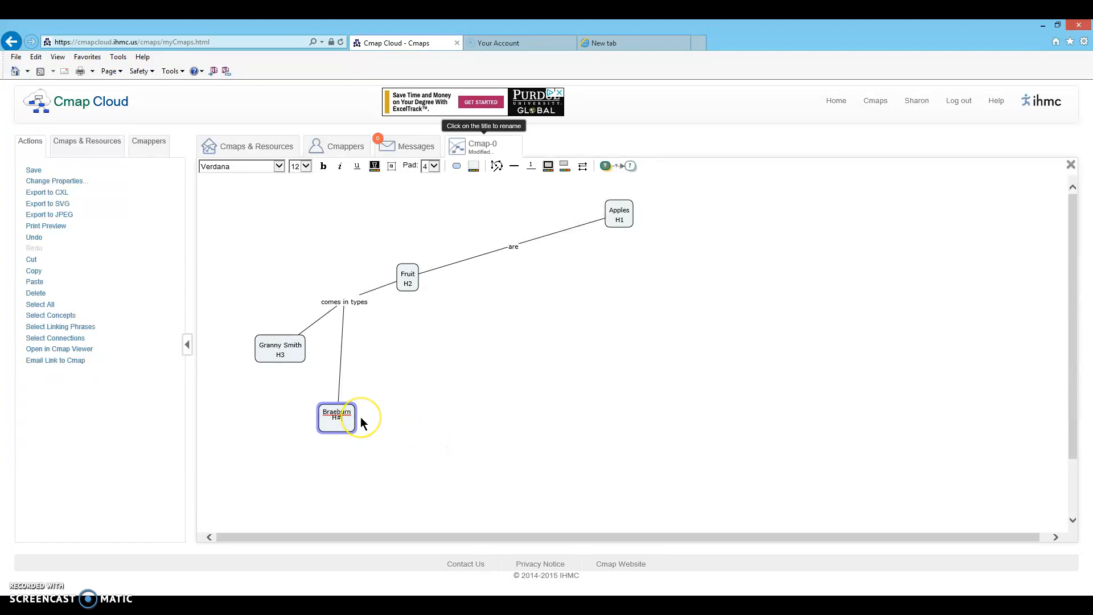
left_click(395, 373)
Branch a third concept from "comes in types", beside Braeburn, and label it "Red Delicious H3"
left_click(347, 300)
left_click_drag(345, 290, 416, 409)
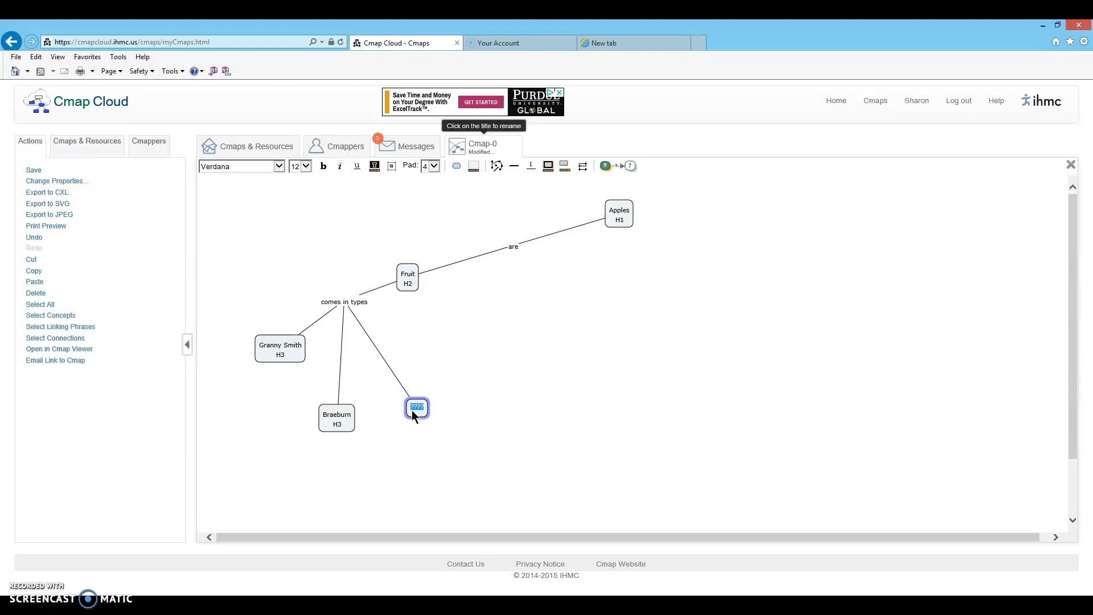
type("Red Delicious")
key("Return")
type("H3")
left_click(568, 442)
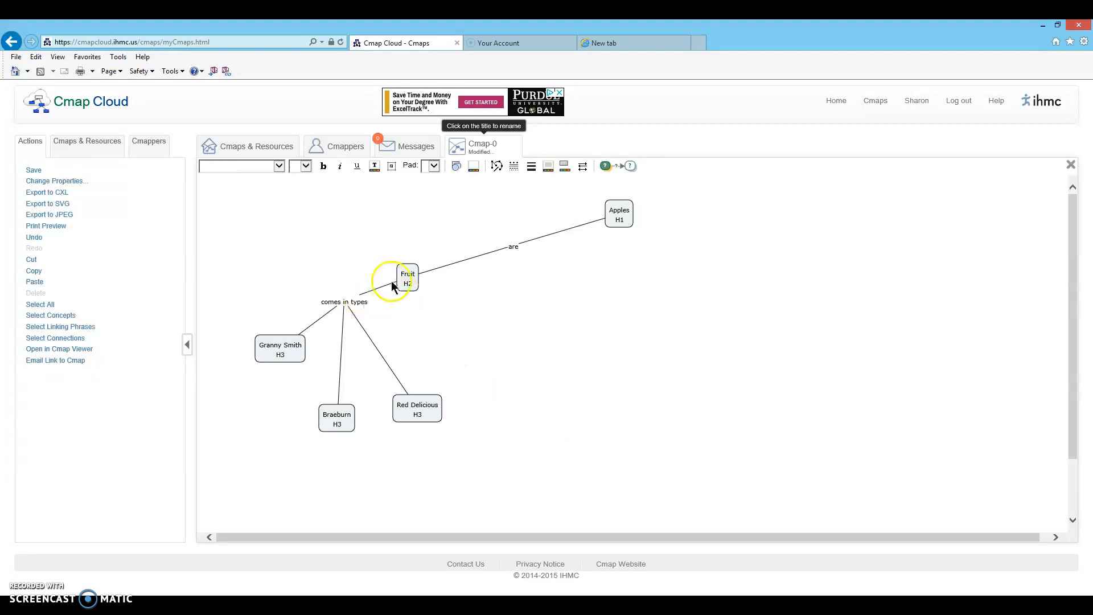
Link Fruit to a new blank concept at its lower right with the linking phrase "come from"
left_click_drag(412, 280, 500, 306)
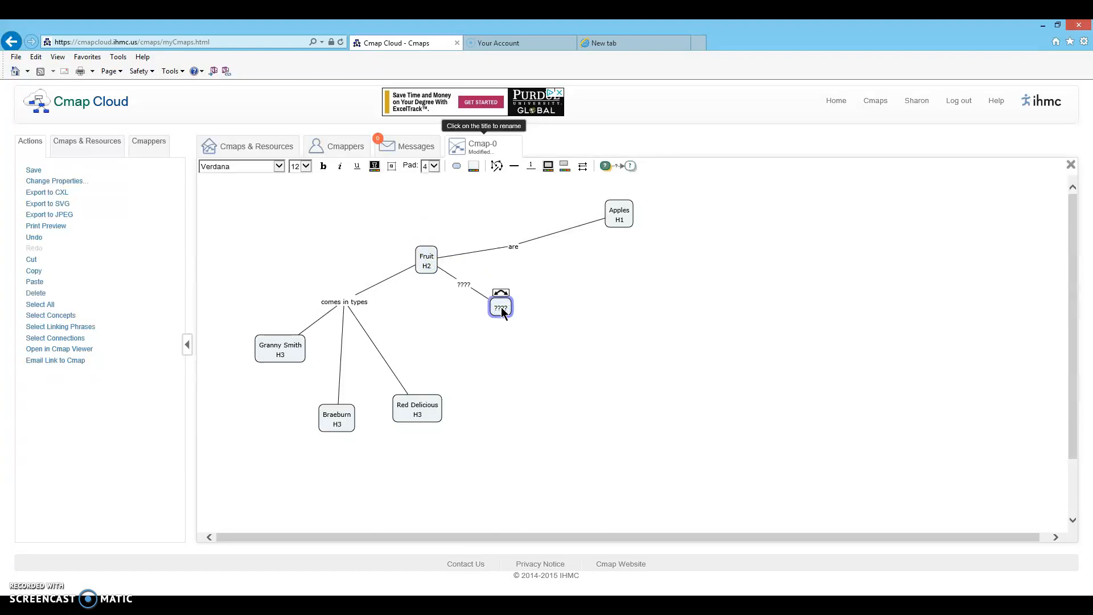
double_click(464, 285)
type("come from")
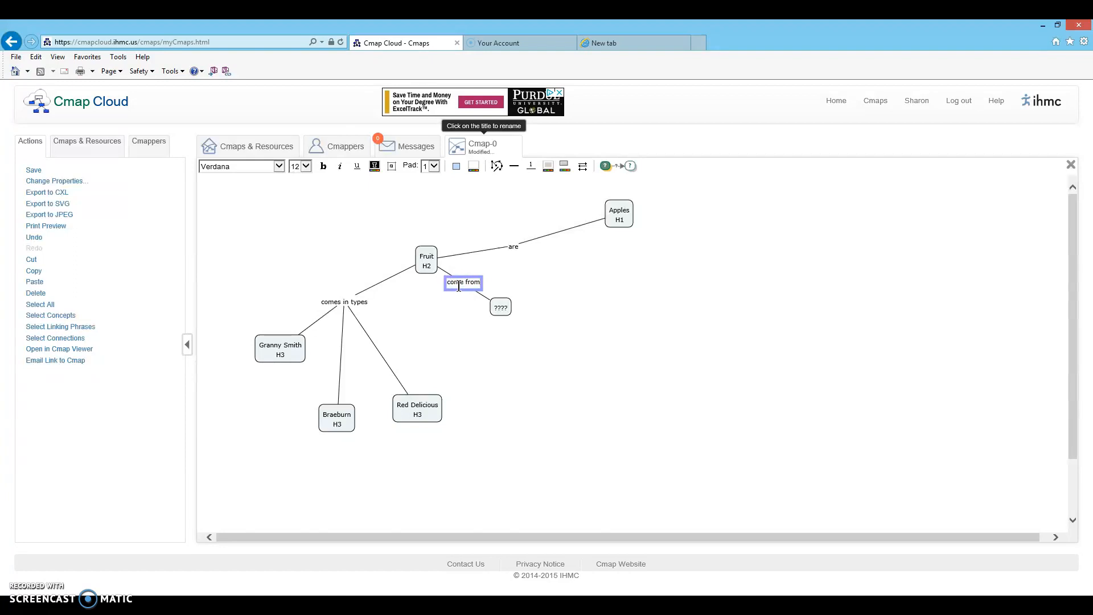
Label the blank concept after "come from" with "Trees" and "H2" on separate lines
left_click(500, 307)
double_click(499, 306)
type("Trees")
key("BackSpace")
key("BackSpace")
key("BackSpace")
key("BackSpace")
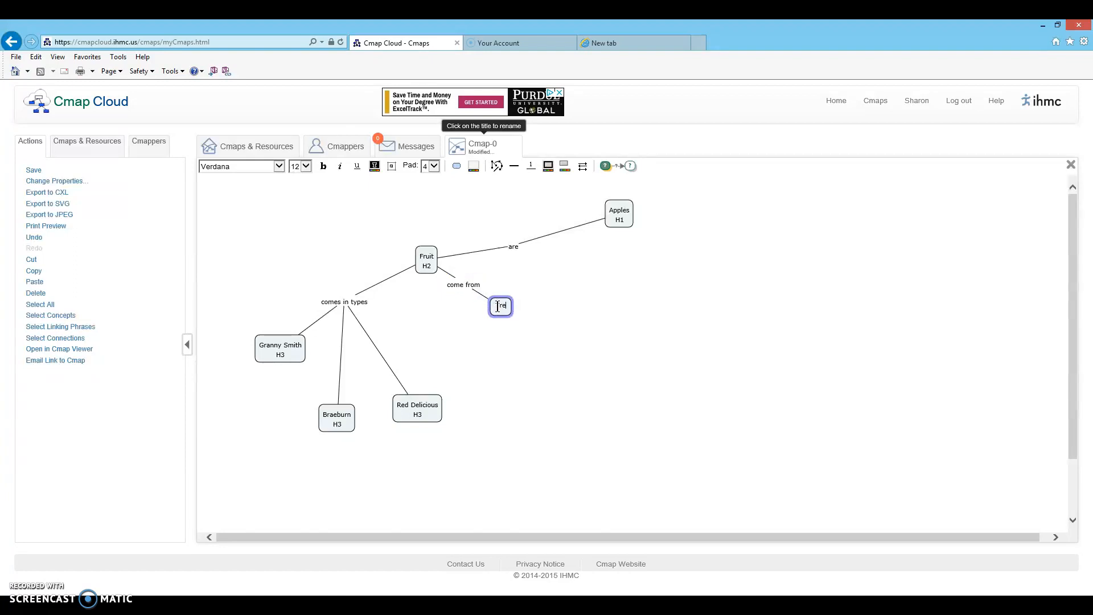
type("rees")
key("Return")
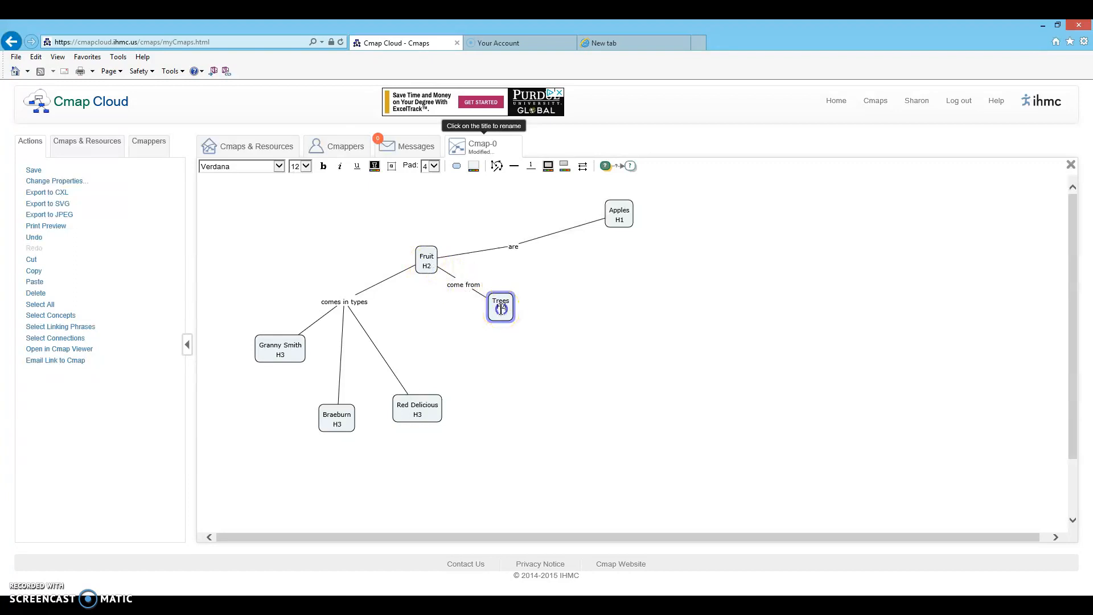
left_click(555, 300)
Move the Trees concept and its "come from" phrase slightly down, and the "are" phrase slightly up
left_click_drag(499, 310, 502, 327)
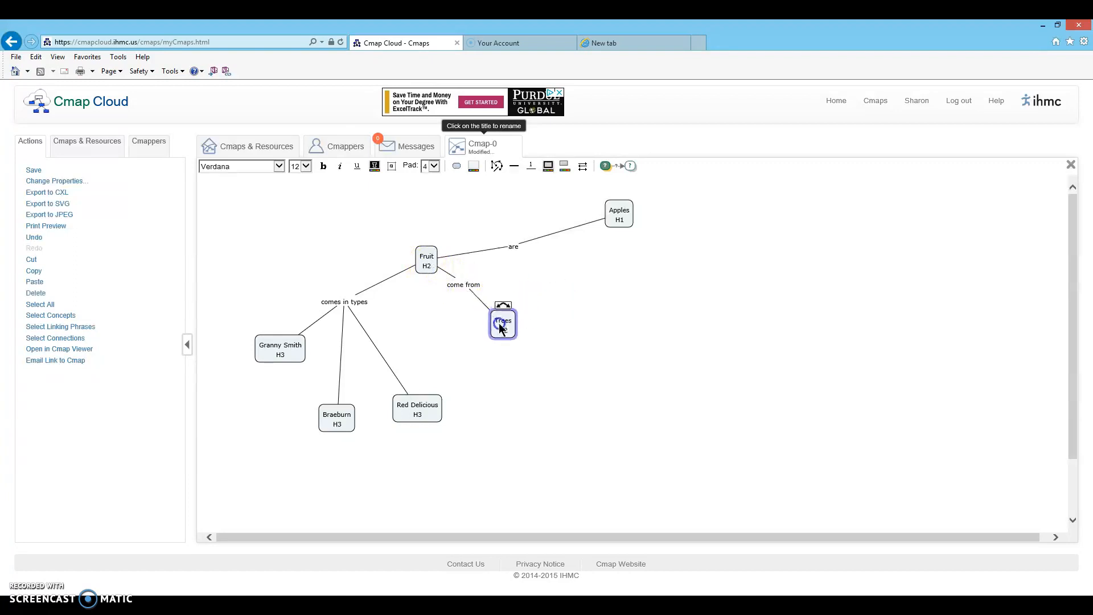
left_click(459, 279)
left_click_drag(513, 246, 514, 233)
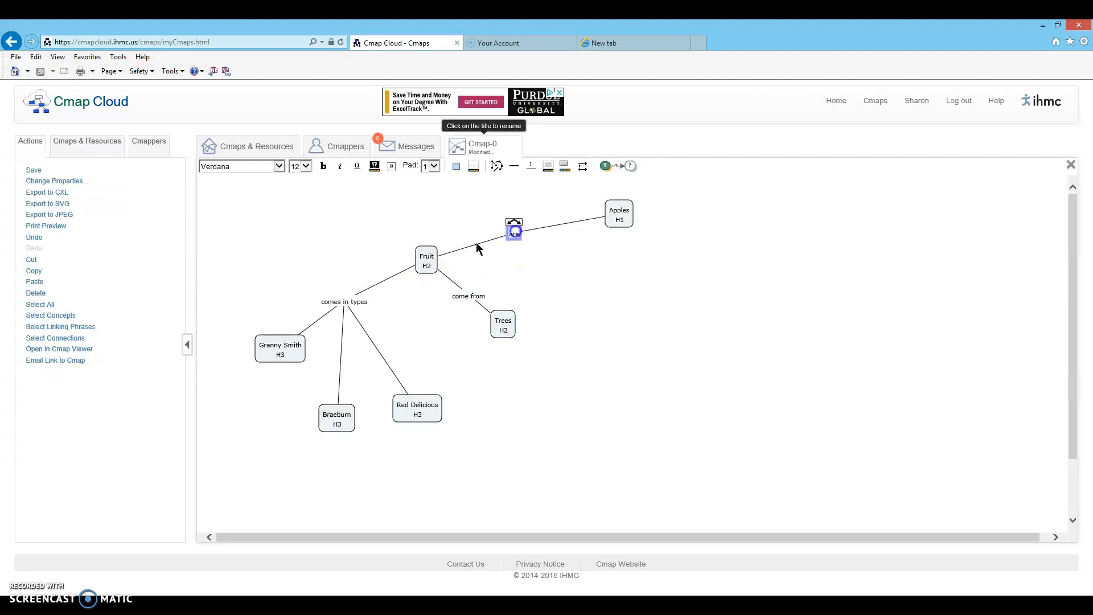
Link Apples to a new concept "Pies H2" on its right using the linking phrase "are used for"
left_click(622, 214)
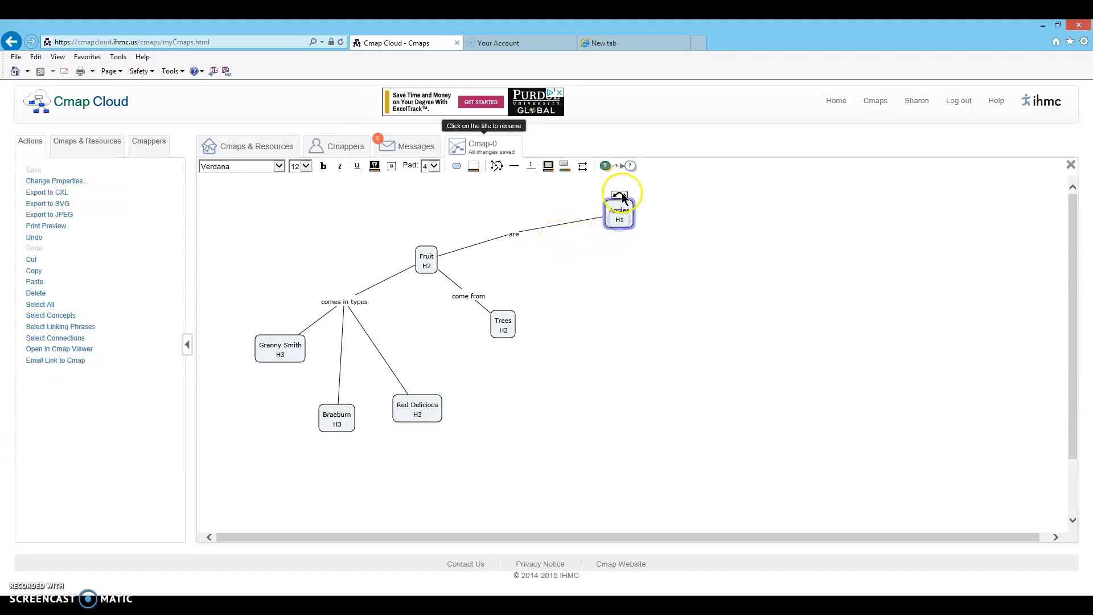
left_click_drag(621, 194, 802, 213)
left_click(709, 212)
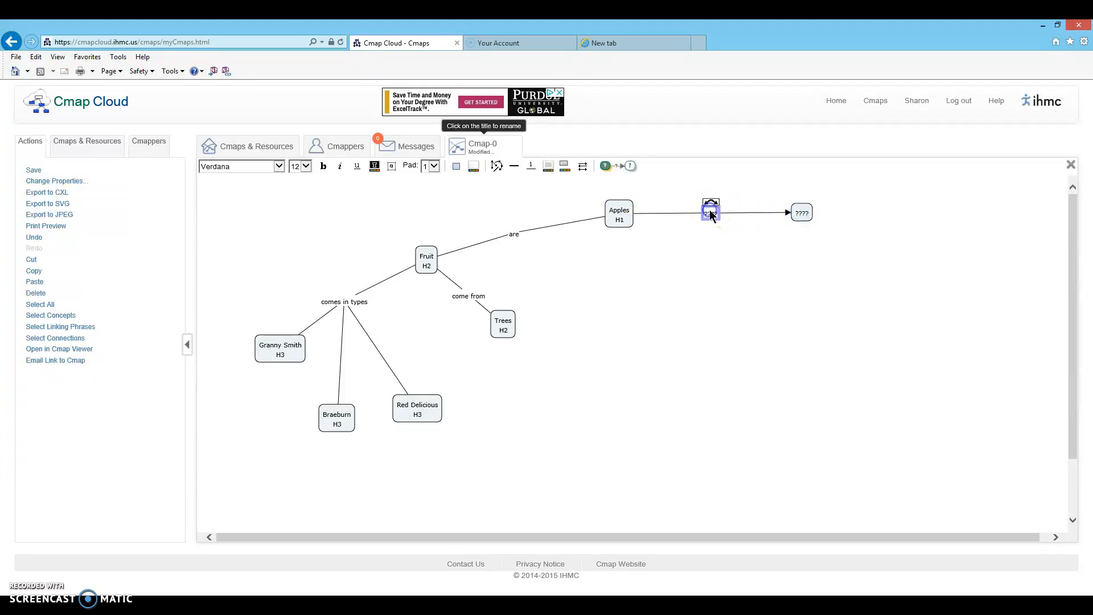
type("are used for")
left_click(807, 216)
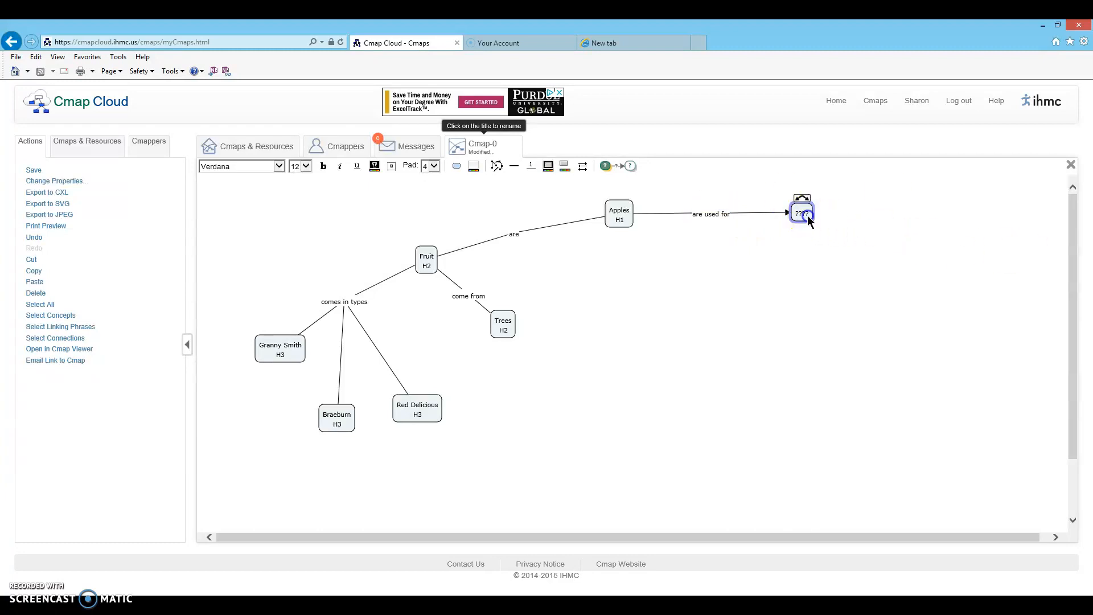
type("Pies")
left_click(763, 226)
left_click(720, 214)
left_click_drag(713, 205, 768, 301)
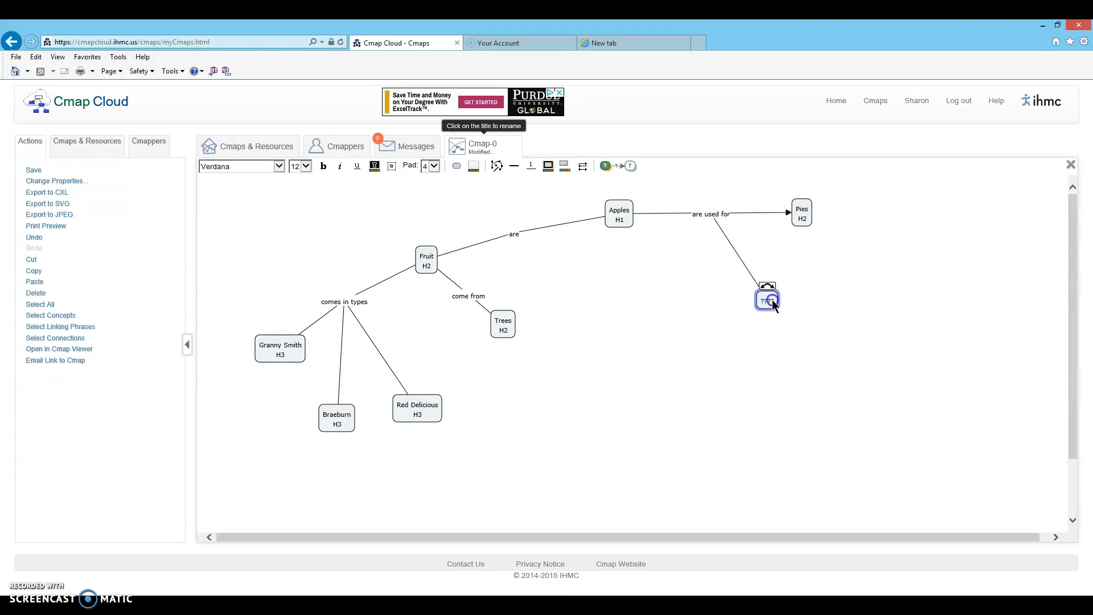
left_click(799, 294)
left_click(717, 214)
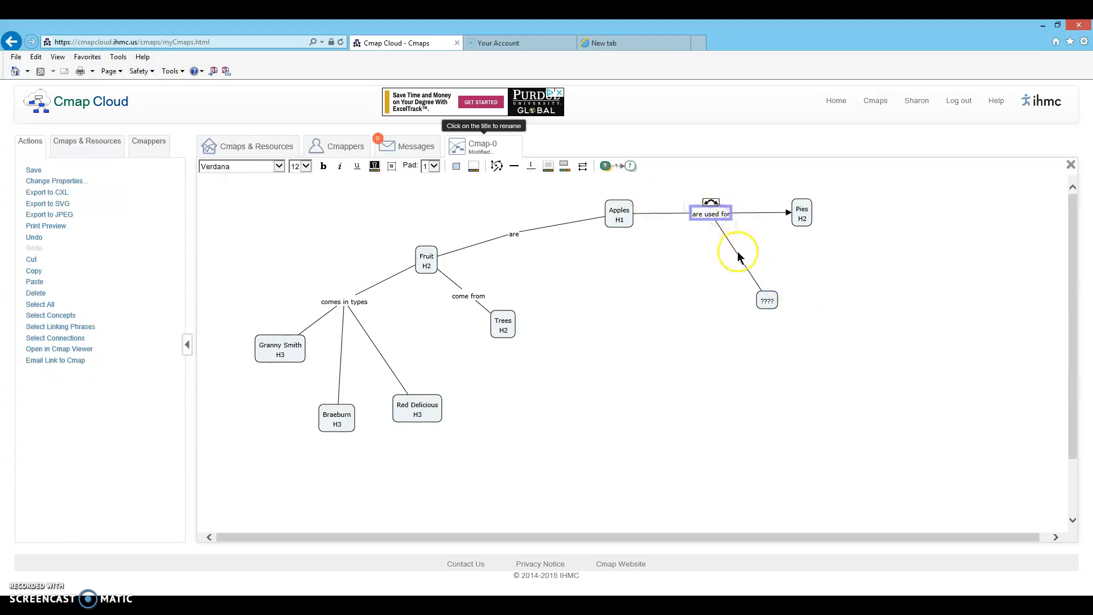
left_click(768, 301)
right_click(770, 305)
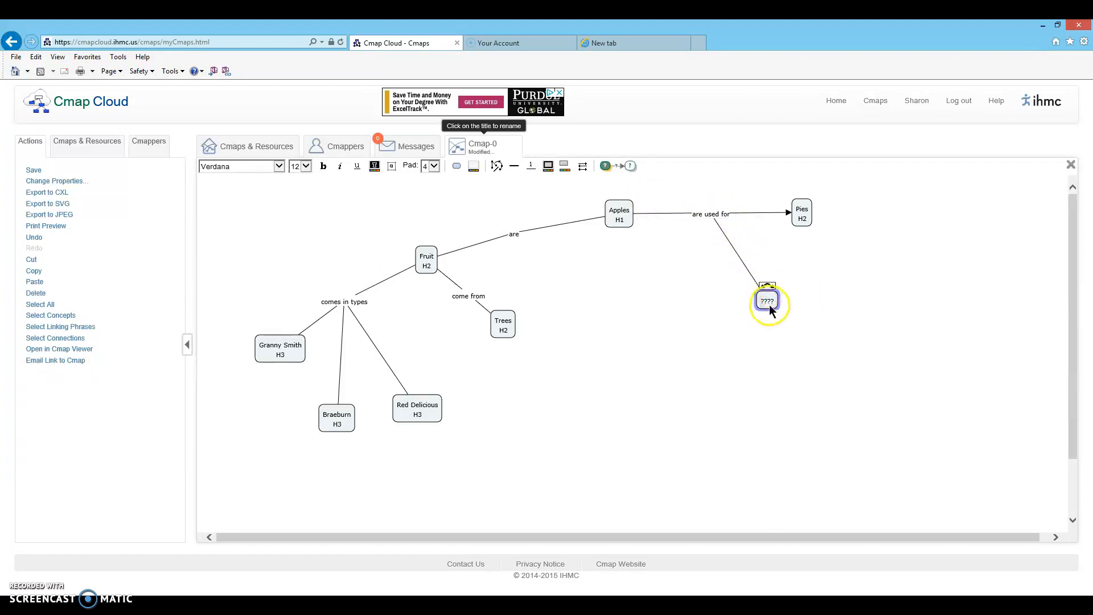
left_click(786, 379)
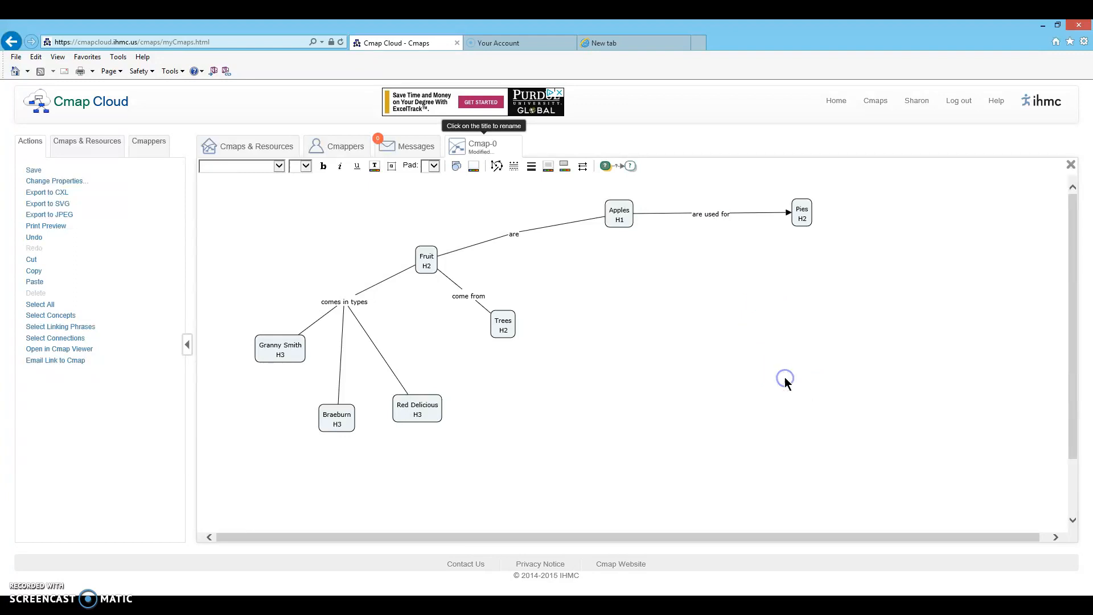
Link the "are used for" phrase to a new blank concept below the Pies concept
left_click(626, 218)
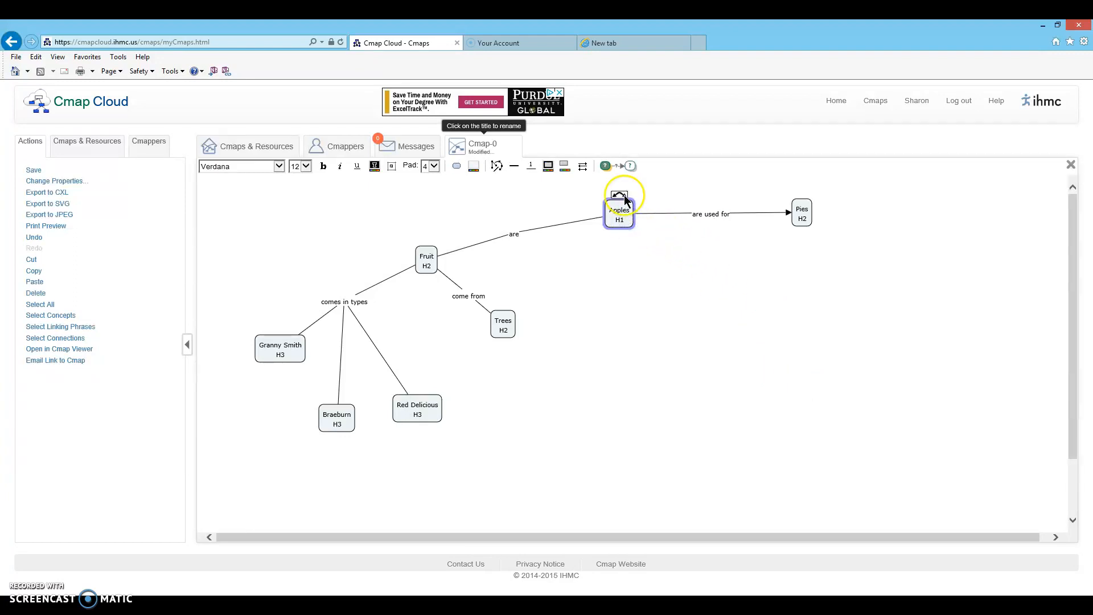
mouse_move(624, 199)
left_mouse_down()
mouse_move(840, 313)
mouse_move(611, 214)
left_mouse_up()
left_click(712, 217)
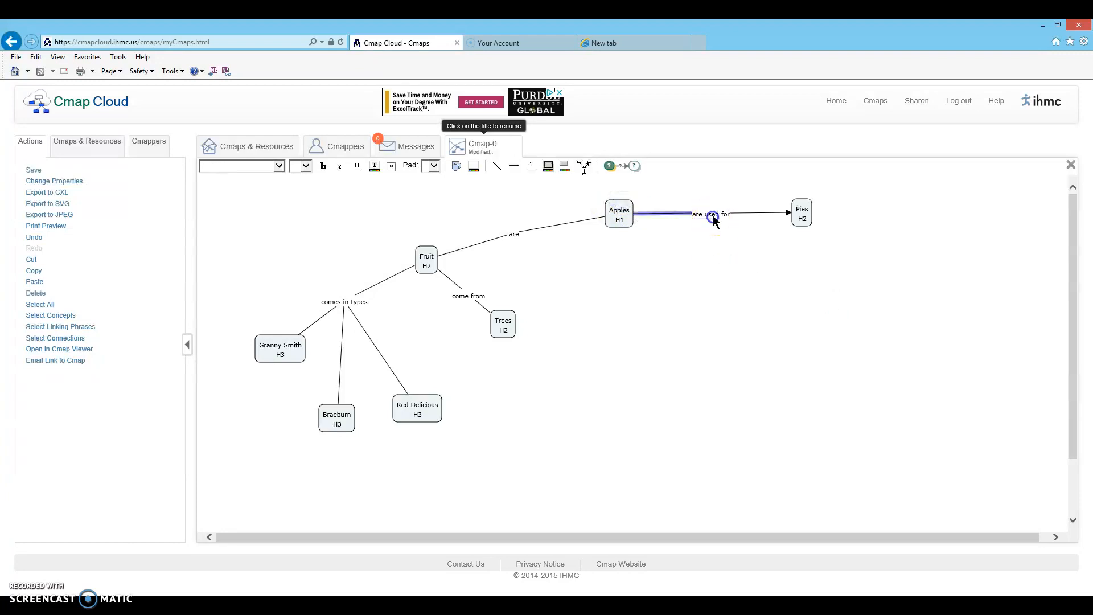
left_click_drag(711, 202, 789, 294)
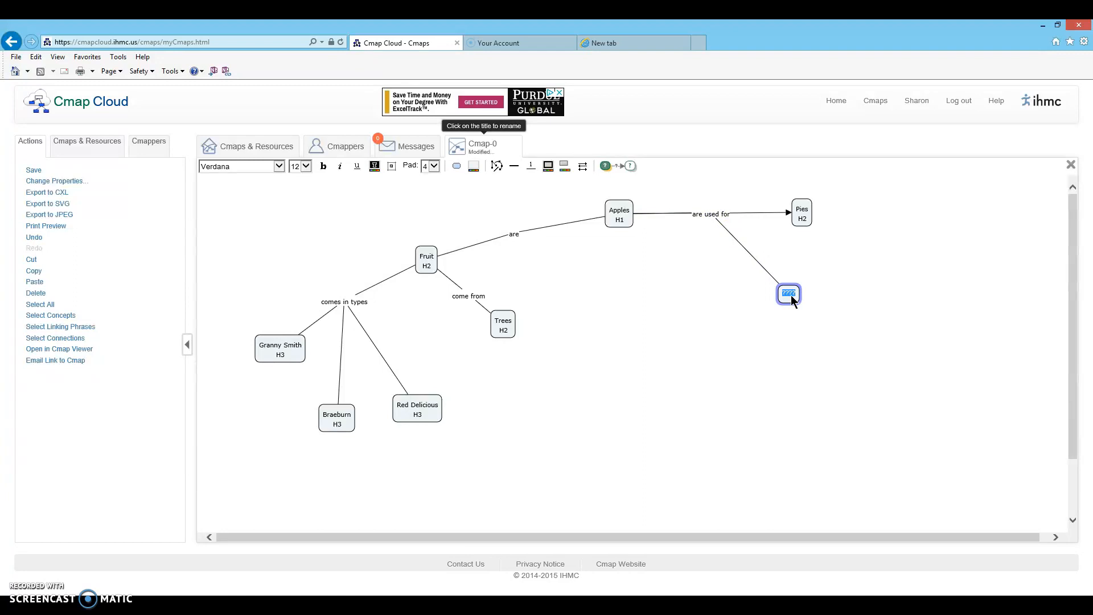
Label the new blank concept below Pies with "Candles' Scents" and "H2" on separate lines
type("Scandles")
type("'Scents")
key("BackSpace")
key("BackSpace")
key("BackSpace")
key("BackSpace")
key("BackSpace")
key("BackSpace")
key("BackSpace")
key("BackSpace")
key("BackSpace")
key("BackSpace")
key("BackSpace")
key("BackSpace")
key("BackSpace")
key("BackSpace")
key("BackSpace")
type("Candless")
key("BackSpace")
type("' Scents")
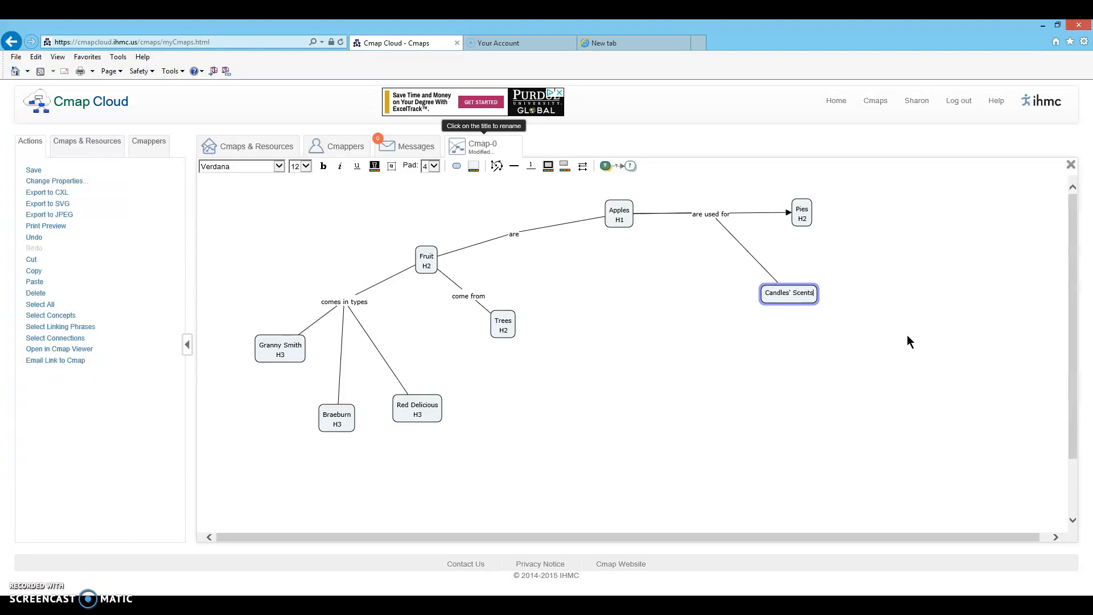
key("Return")
type("H")
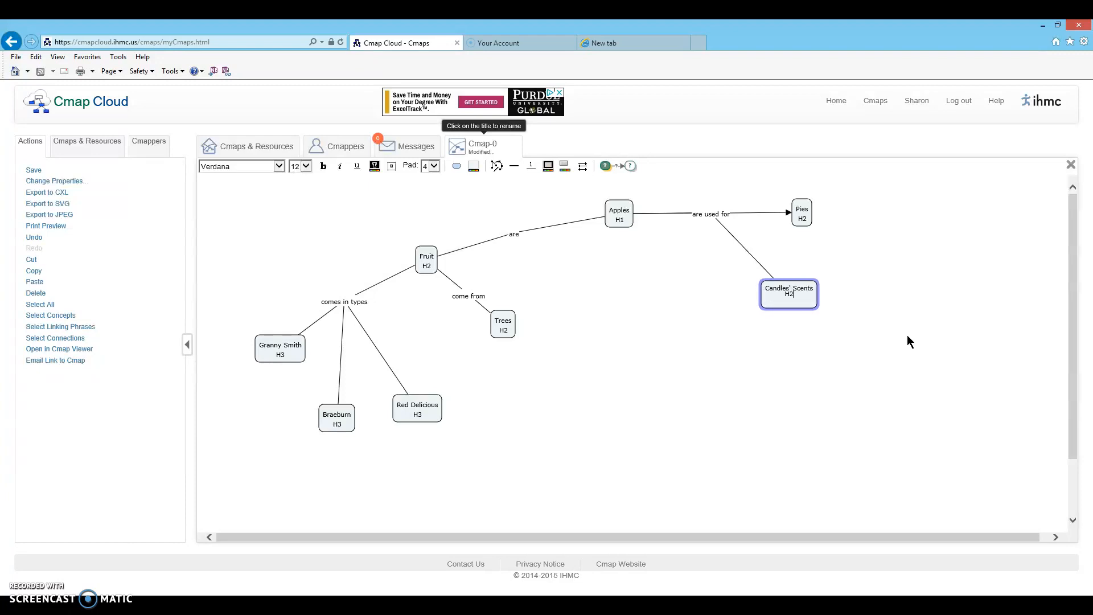
type("2")
left_click(906, 335)
Link the "are used for" phrase to another new concept below Candles' Scents, labelled "Eating Fresh" and "H2" on separate lines
left_click(708, 214)
left_click_drag(711, 206, 754, 409)
type("Eating Fr")
type("ws")
key("BackSpace")
key("BackSpace")
type("esh")
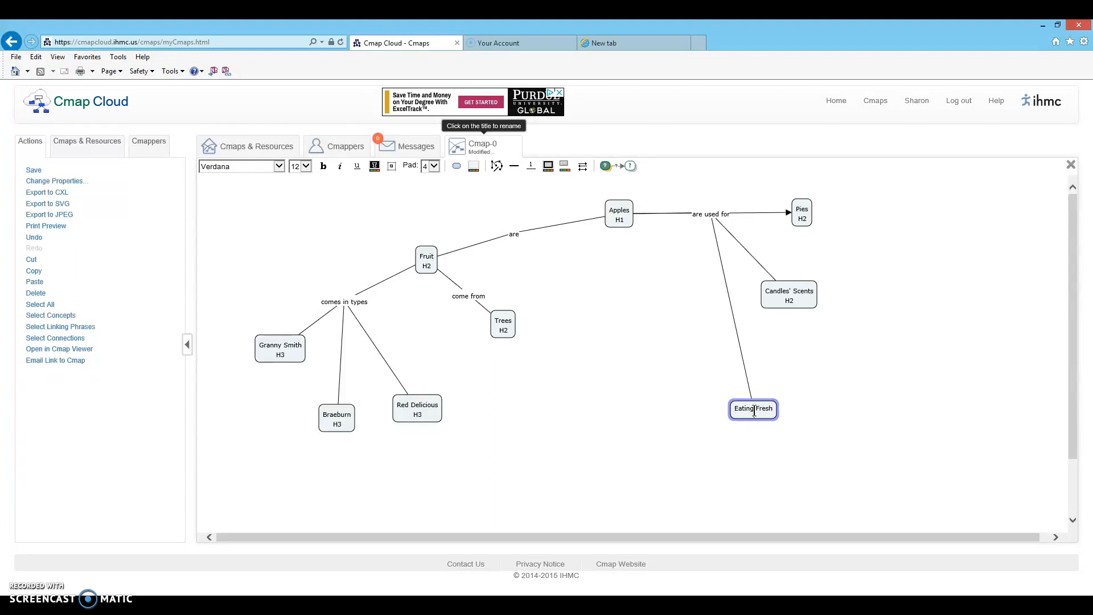
key("Return")
type("H2")
left_click(874, 467)
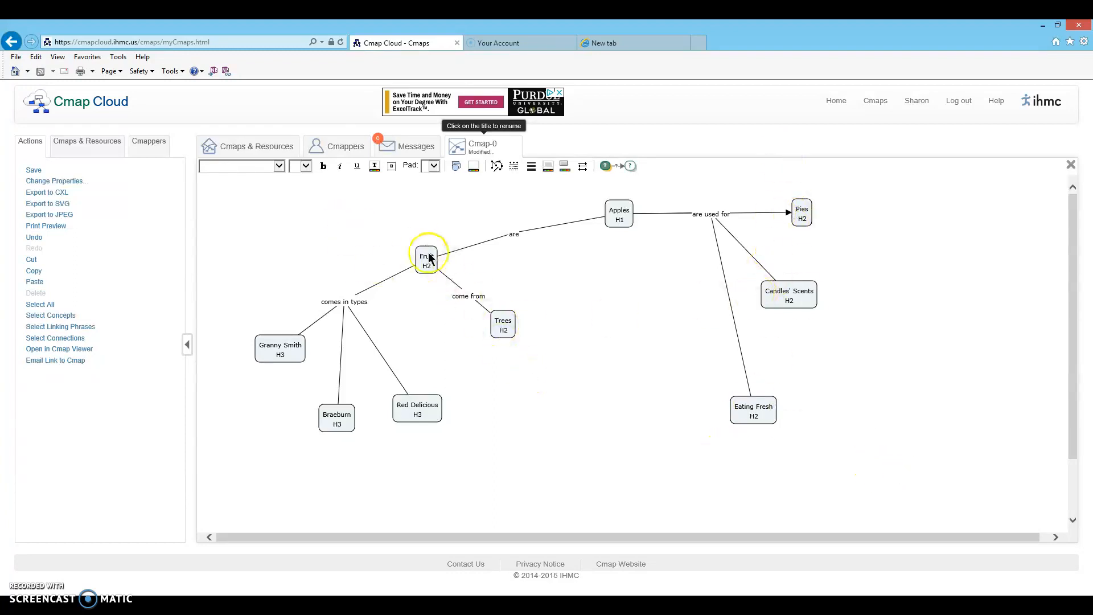
Move the Fruit concept, the Trees concept and the "come from" phrase slightly right and down
left_click_drag(435, 260, 482, 271)
left_click_drag(503, 333, 532, 370)
left_click_drag(484, 309, 511, 311)
Move the "comes in types" phrase right and down, and gather Granny Smith, Braeburn and Red Delicious more closely around it
left_click_drag(360, 302, 409, 326)
left_click_drag(417, 406, 434, 417)
left_click_drag(351, 410, 364, 392)
left_click_drag(287, 353, 302, 346)
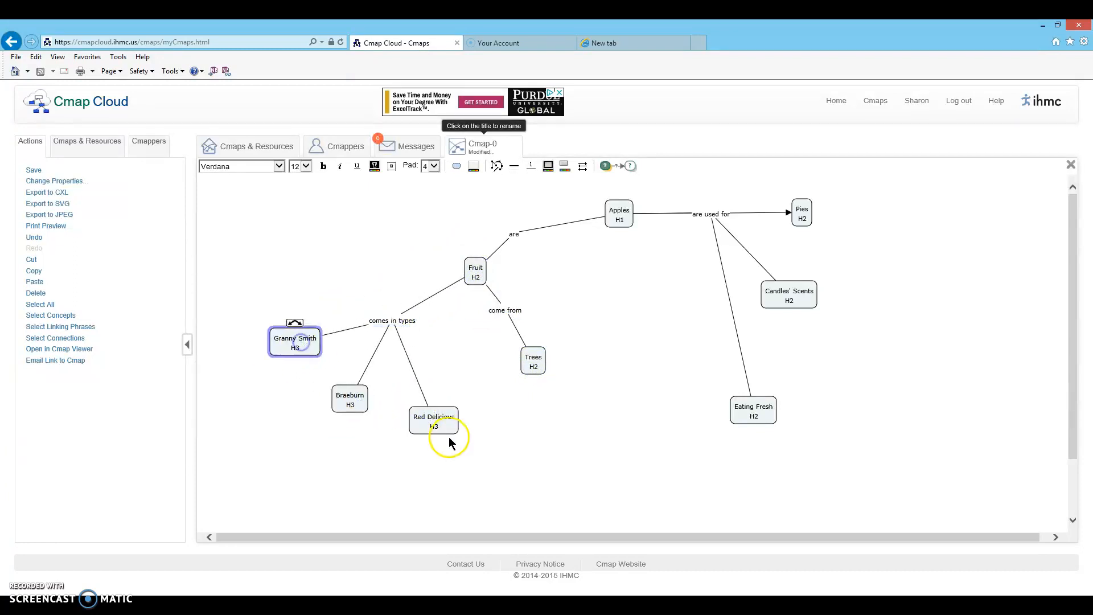
left_click_drag(448, 429, 447, 409)
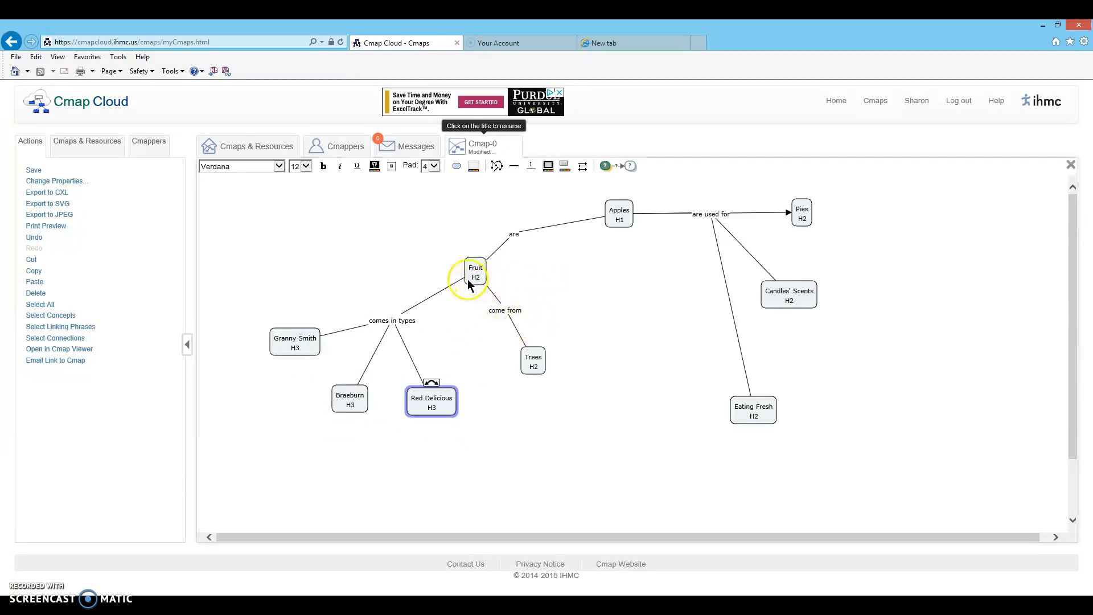
Nudge the Fruit and Trees concepts slightly up and to the left
left_click_drag(469, 276, 464, 267)
left_click_drag(521, 343, 518, 326)
mouse_move(538, 371)
left_mouse_down()
mouse_move(527, 337)
mouse_move(535, 366)
left_mouse_up()
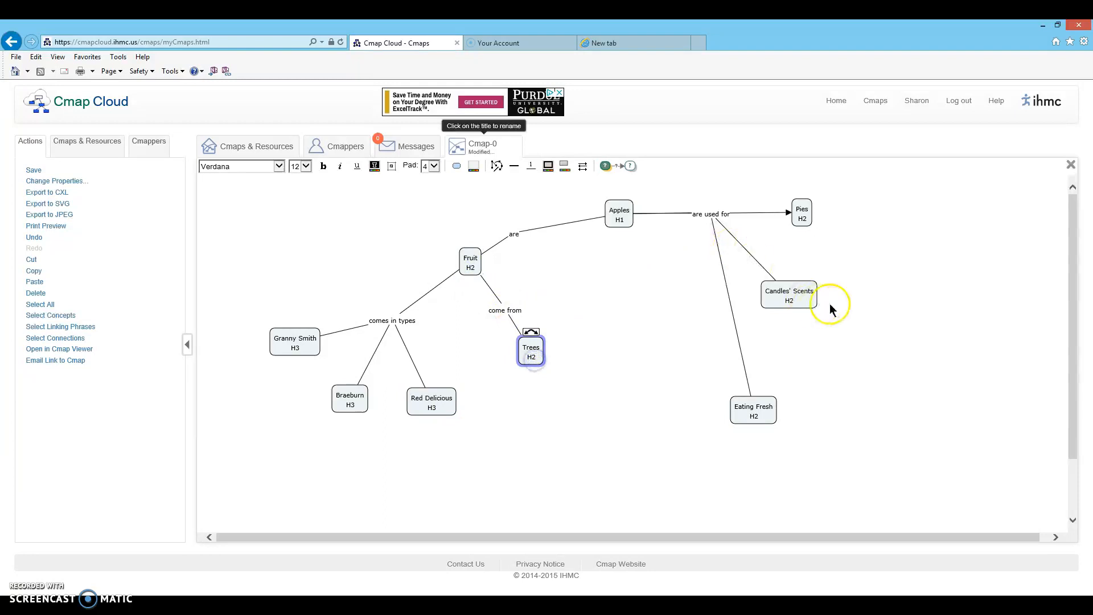
Link Pies to two new blank concepts on its right, one slightly above it and one slightly below
left_click_drag(673, 541, 682, 541)
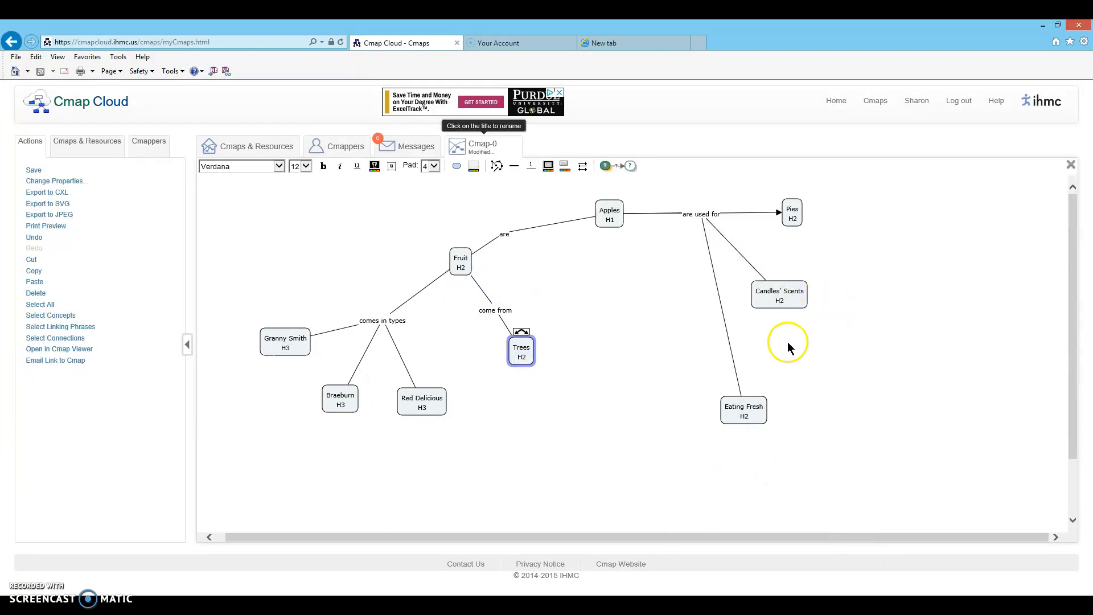
left_click(792, 210)
left_click_drag(797, 193, 920, 179)
left_click_drag(914, 178, 914, 178)
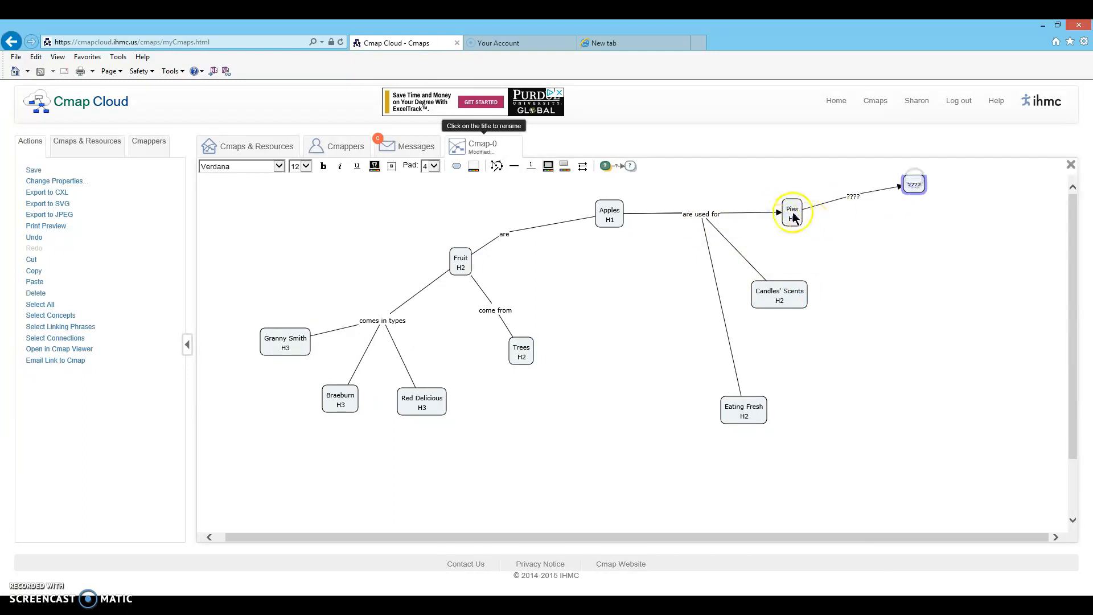
left_click(795, 211)
left_click_drag(798, 197, 920, 249)
Set both linking phrases leading from Pies to "example"
left_click(856, 229)
type("example")
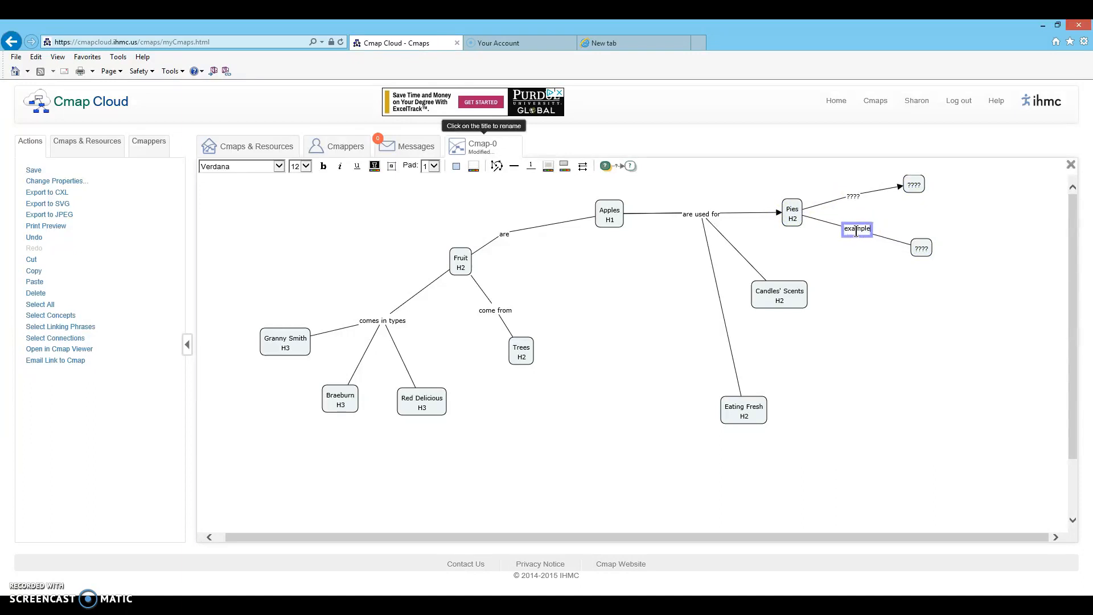
left_click(856, 197)
type("example")
Label the upper example concept of Pies "Dutch Apple Pie"
left_click(910, 189)
type("D")
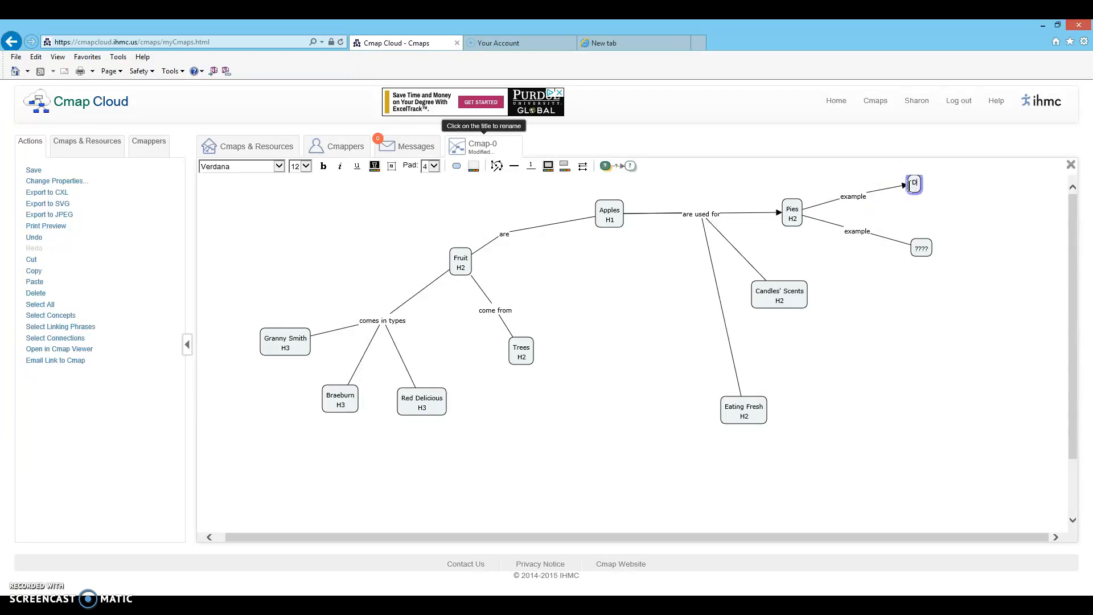
type("utch Apple Pie")
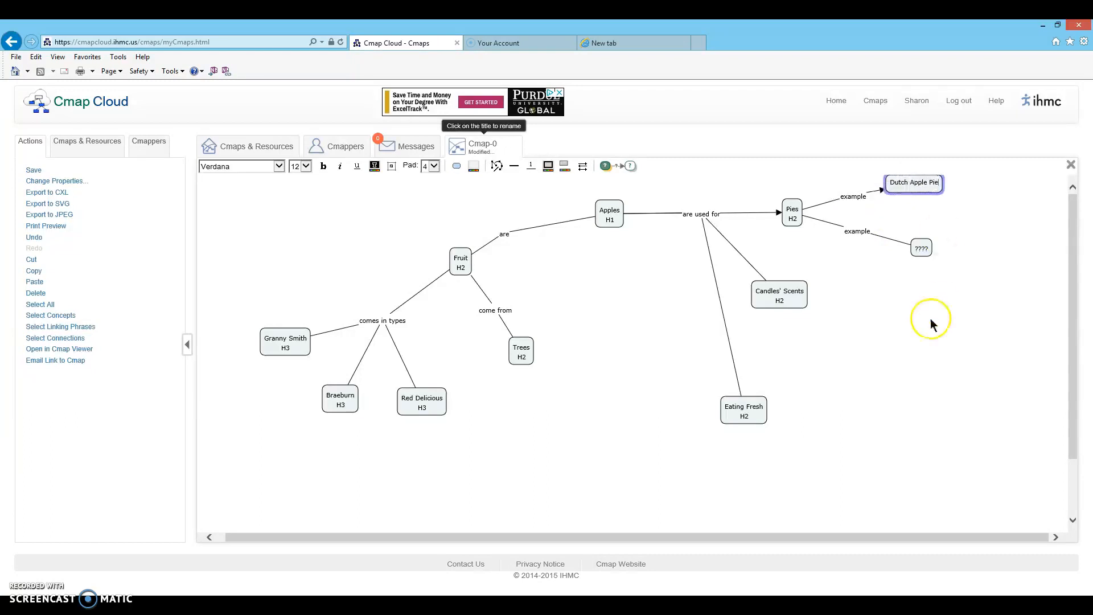
Label the lower example concept of Pies "Caramel Apple Pie"
left_click(918, 247)
type("Carmel")
key("BackSpace")
key("BackSpace")
key("BackSpace")
key("BackSpace")
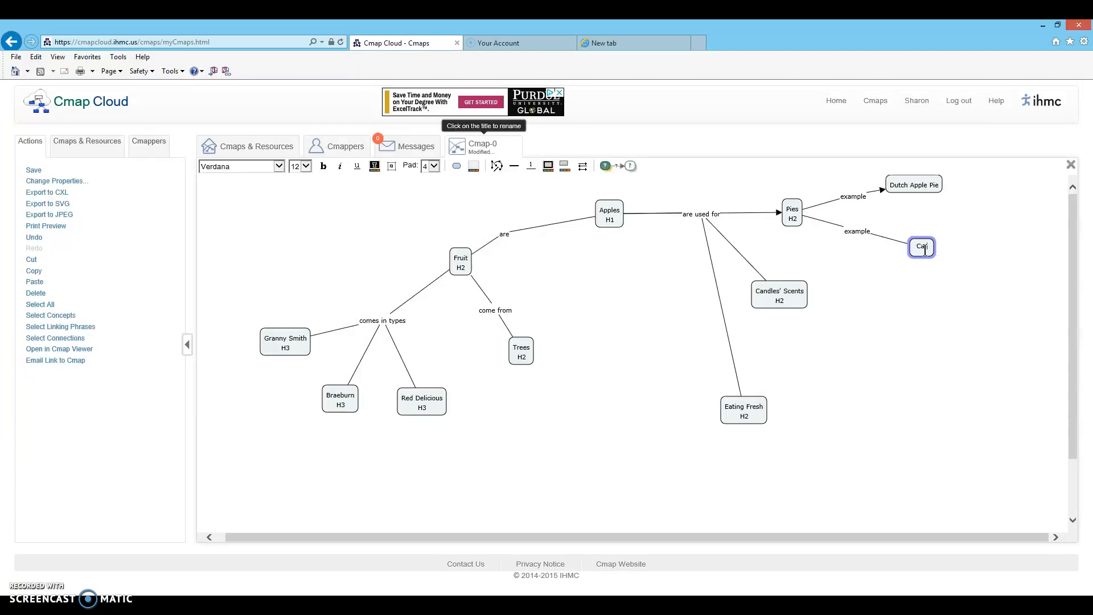
type("amel Apple Pi")
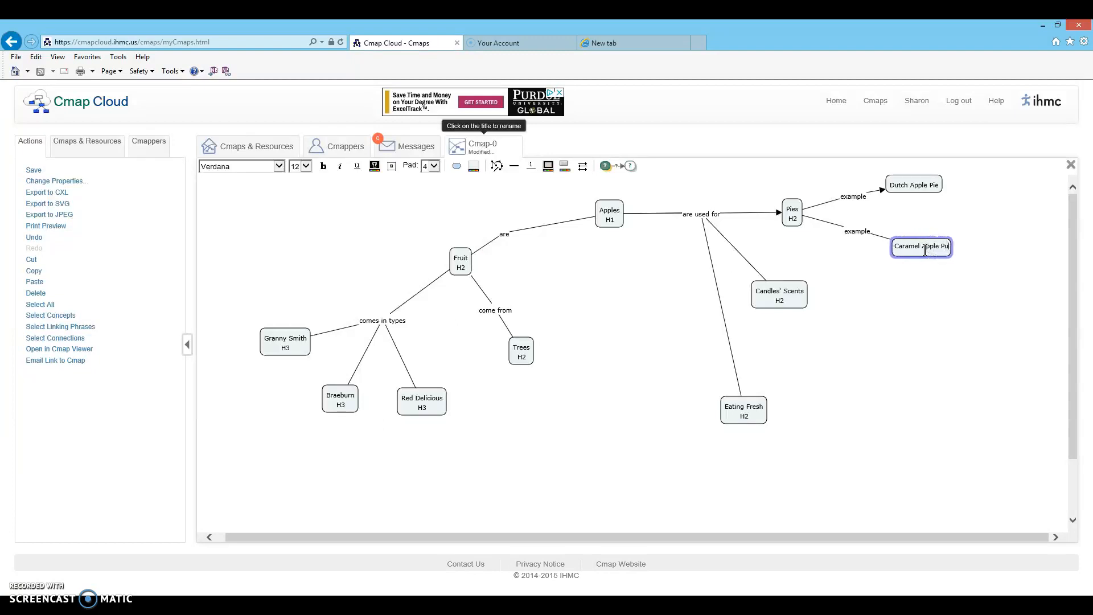
type("e")
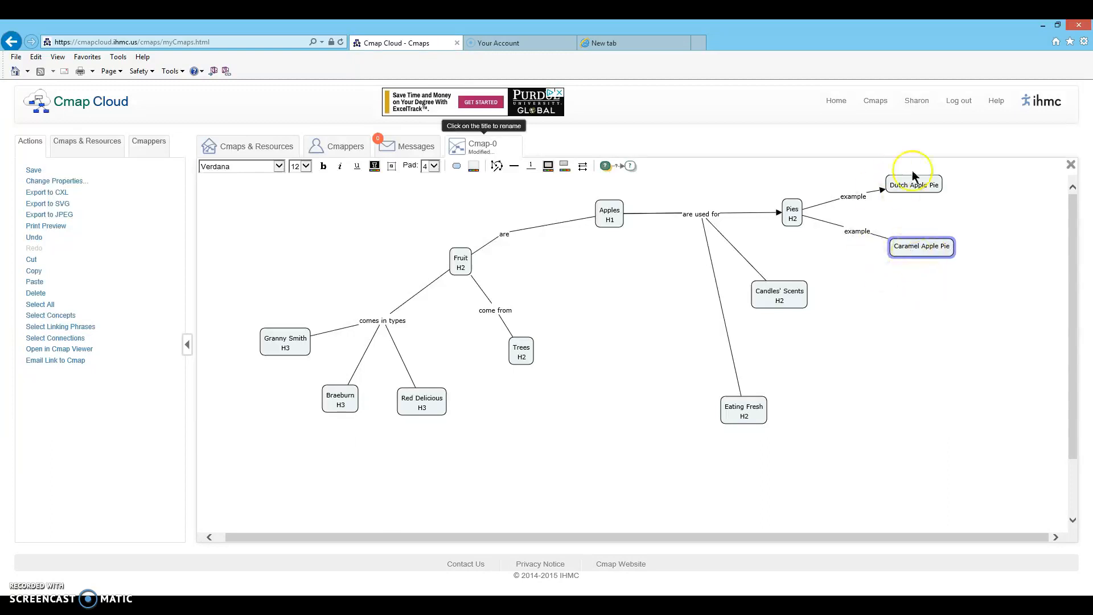
Link Candles' Scents to a new blank concept with the phrase "example", and space the concept and phrase further right
left_click(788, 297)
left_click_drag(781, 279, 874, 329)
double_click(830, 311)
type("example")
left_click_drag(878, 324, 922, 331)
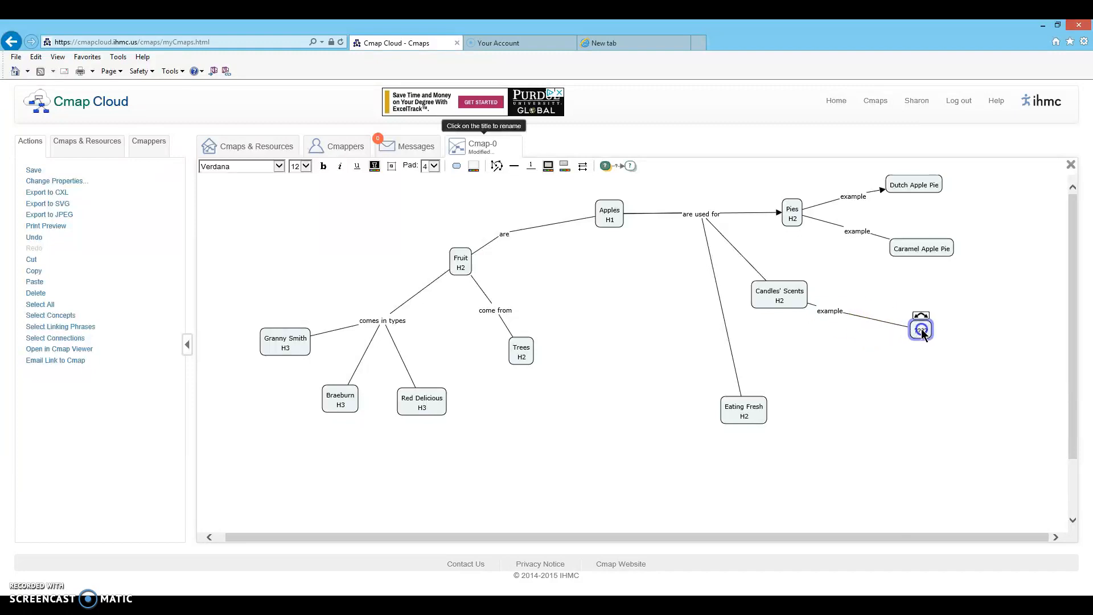
left_click_drag(823, 311, 852, 309)
Label the example concept of Candles' Scents "Green Apple Candle", correcting the spelling of "Green"
left_click(926, 329)
double_click(925, 329)
type("G")
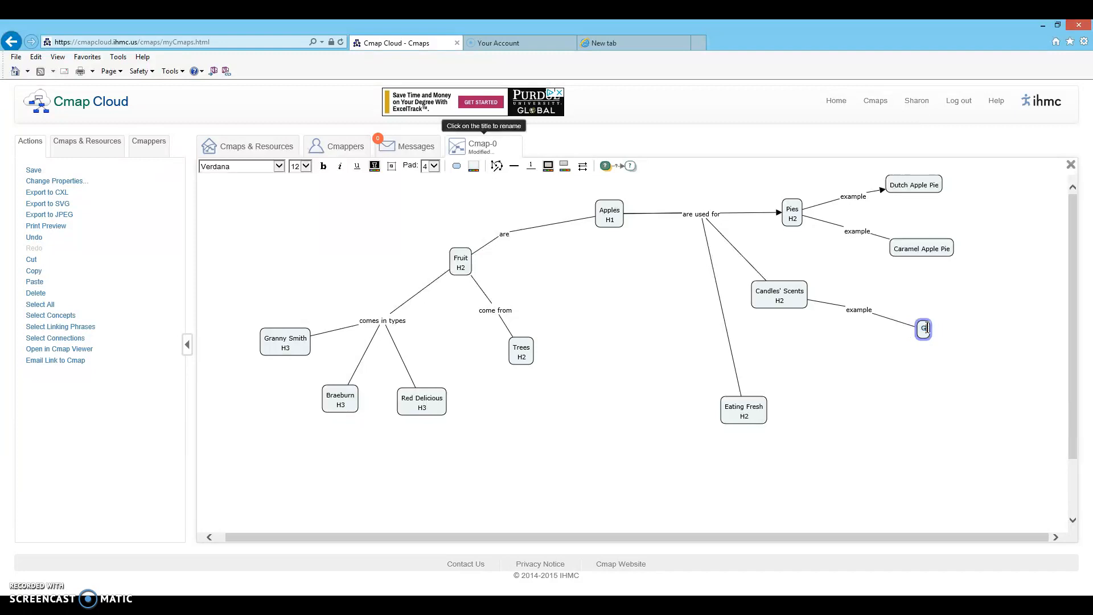
type("ranny Apple ")
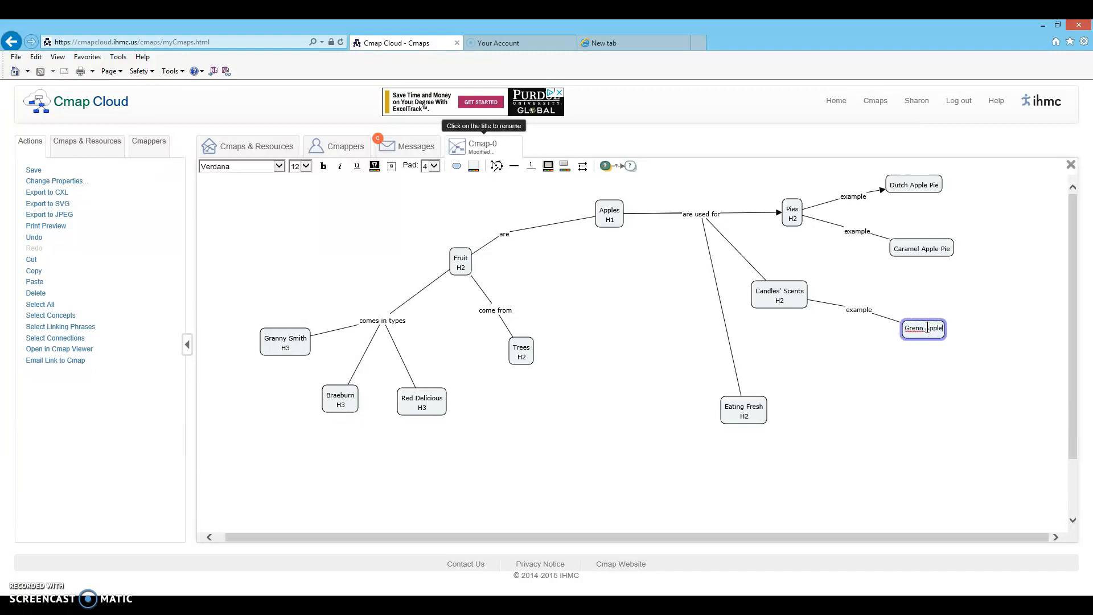
type("Candle")
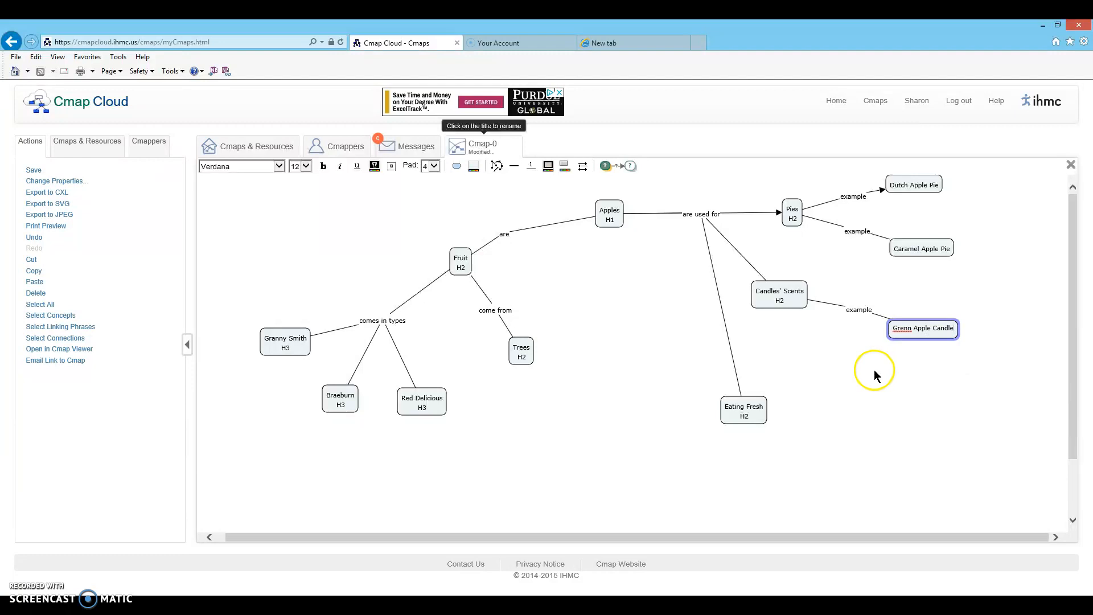
triple_click(902, 329)
right_click(908, 329)
left_click(908, 330)
right_click(894, 331)
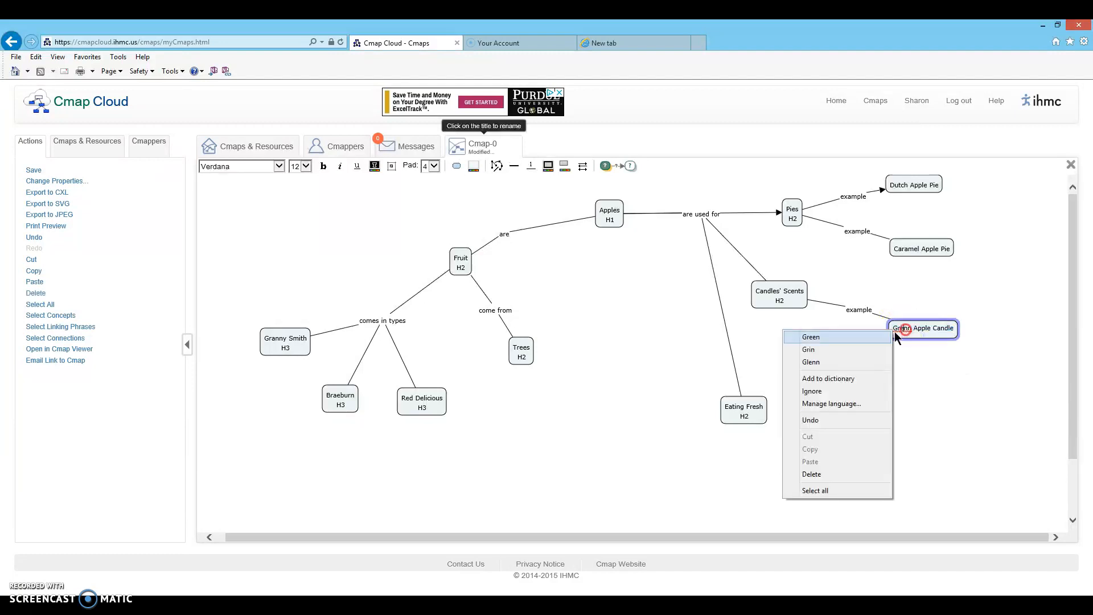
left_click(833, 337)
Move Eating Fresh up and link it to a new blank concept at its lower right with the phrase "eaten by"
left_click(759, 412)
left_click_drag(744, 391, 737, 366)
left_click_drag(794, 436, 795, 412)
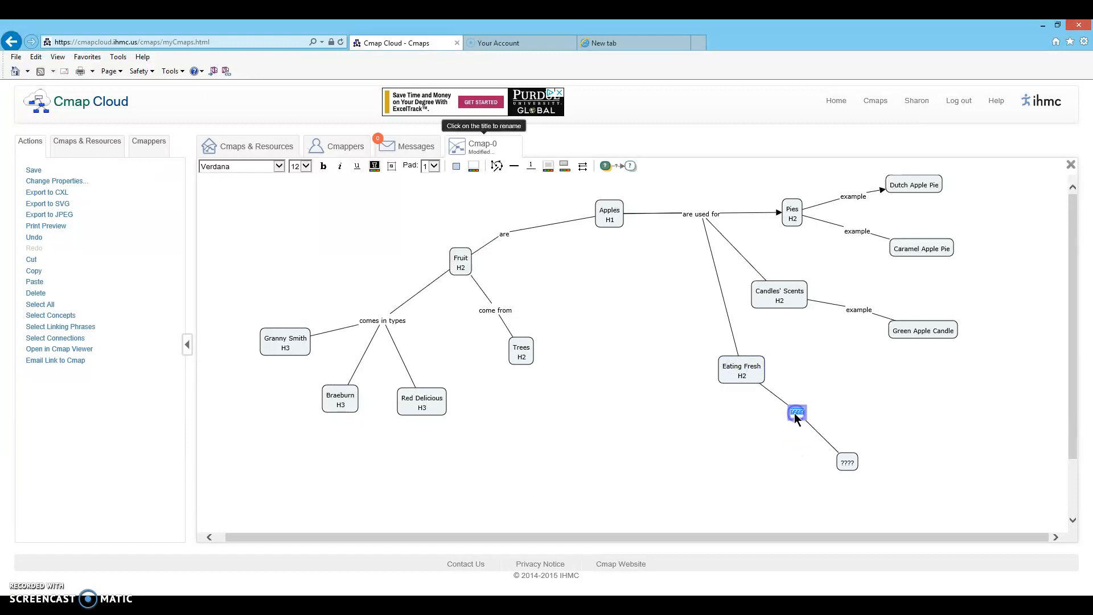
type("eaten by")
Label the blank concept after "eaten by" with "Slice" and "H3" on separate lines
left_click(847, 462)
type("Slice ")
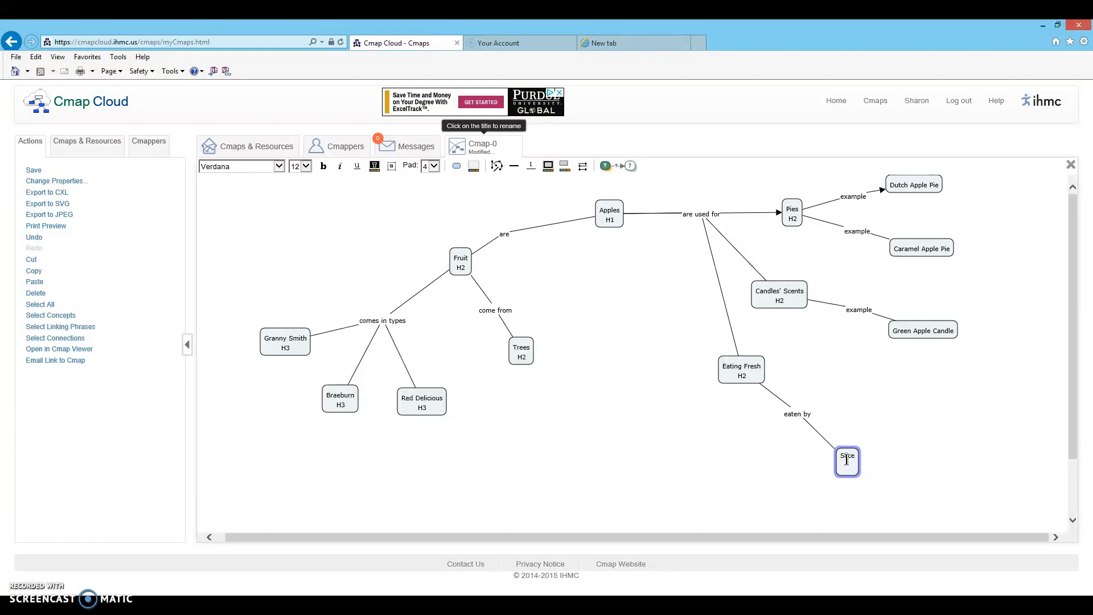
type("H3")
Link "eaten by" to a second concept at its lower left, labelled "Cut Apart" and "H3" on separate lines
left_click(786, 417)
left_click_drag(799, 407, 737, 454)
type("Cit ")
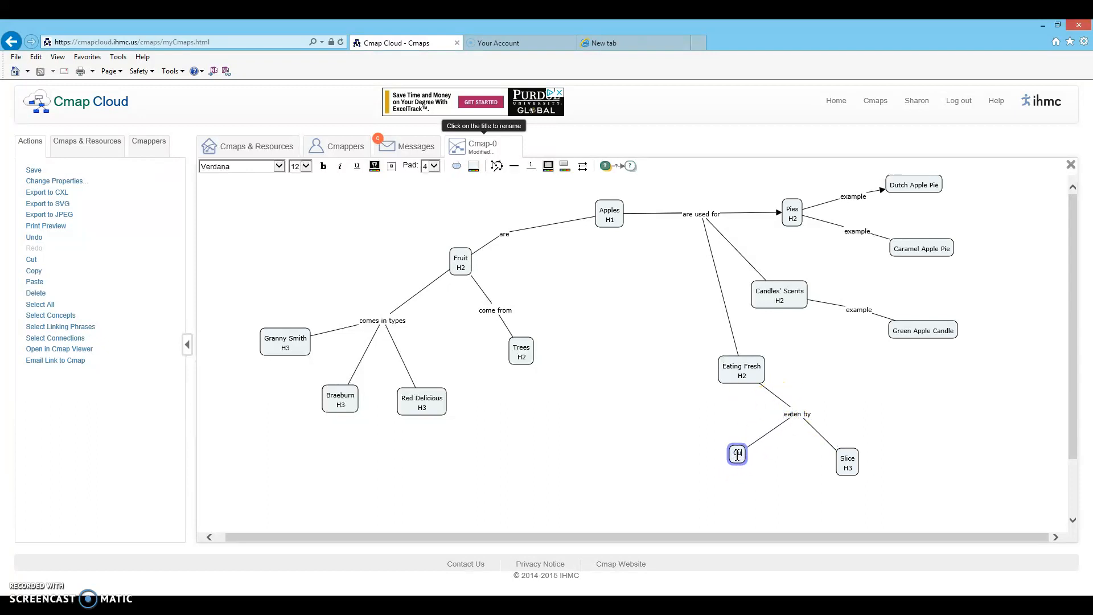
type("Apart")
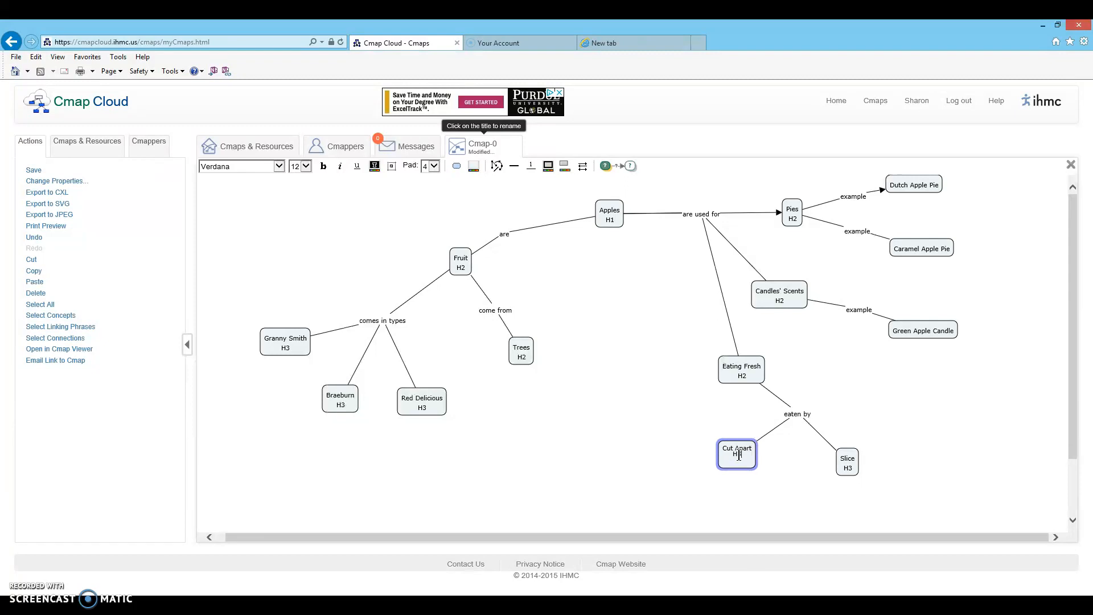
Link "eaten by" to a third concept to the left of Cut Apart, labelled "Whole Fruit" and "H3" on separate lines
left_click(800, 419)
left_click_drag(793, 412, 643, 425)
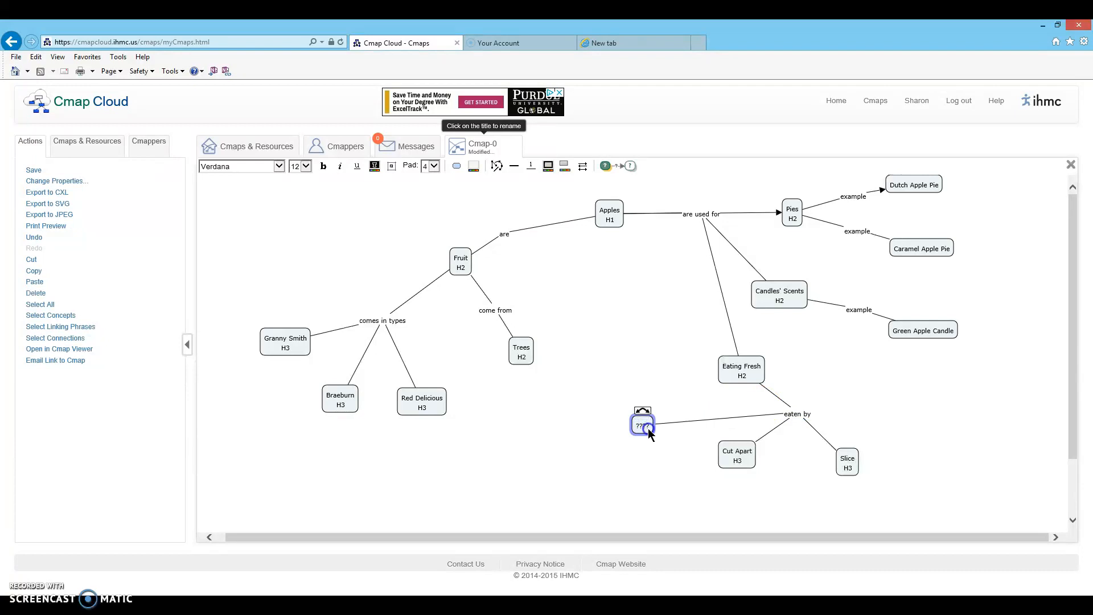
type("Whole Fruit")
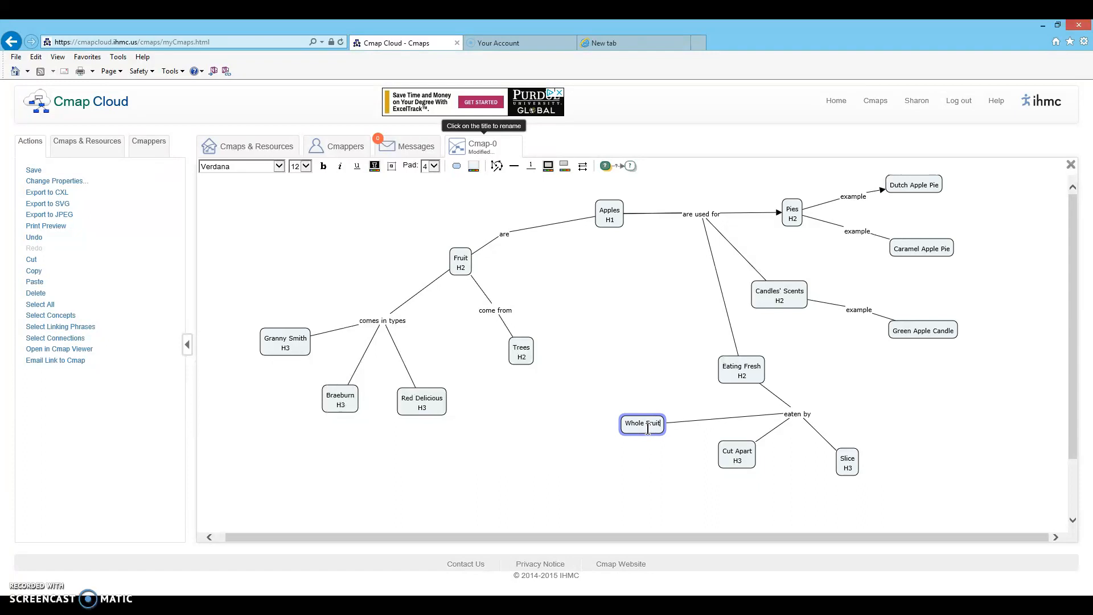
key("Return")
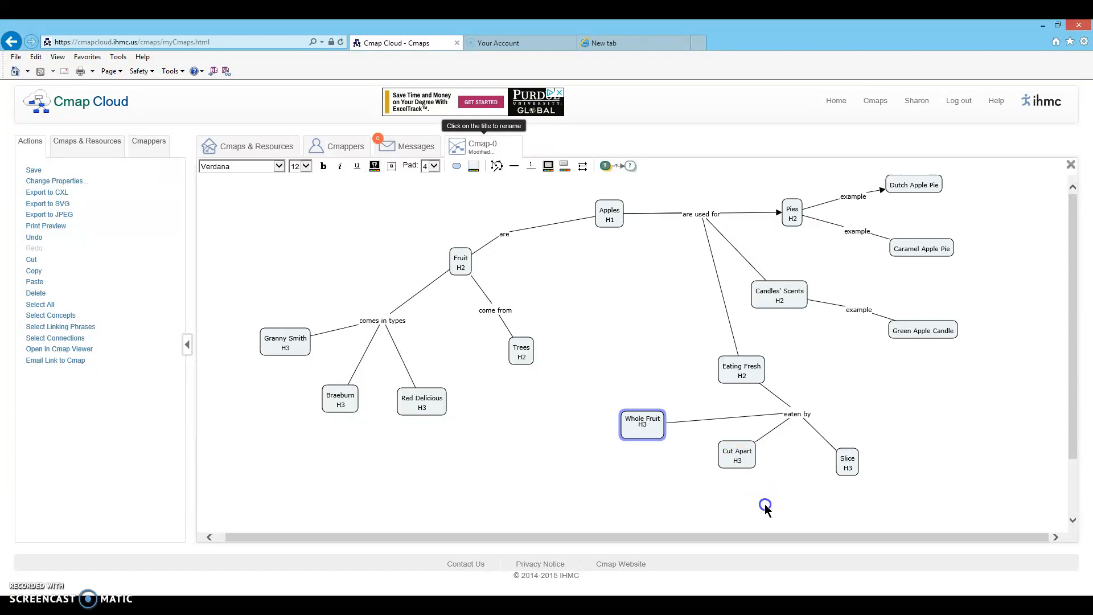
type("H3")
Move the "eaten by" phrase and the Eating Fresh and Slice concepts slightly up
left_click_drag(791, 414, 793, 403)
left_click_drag(745, 372, 746, 340)
left_click_drag(844, 463, 842, 445)
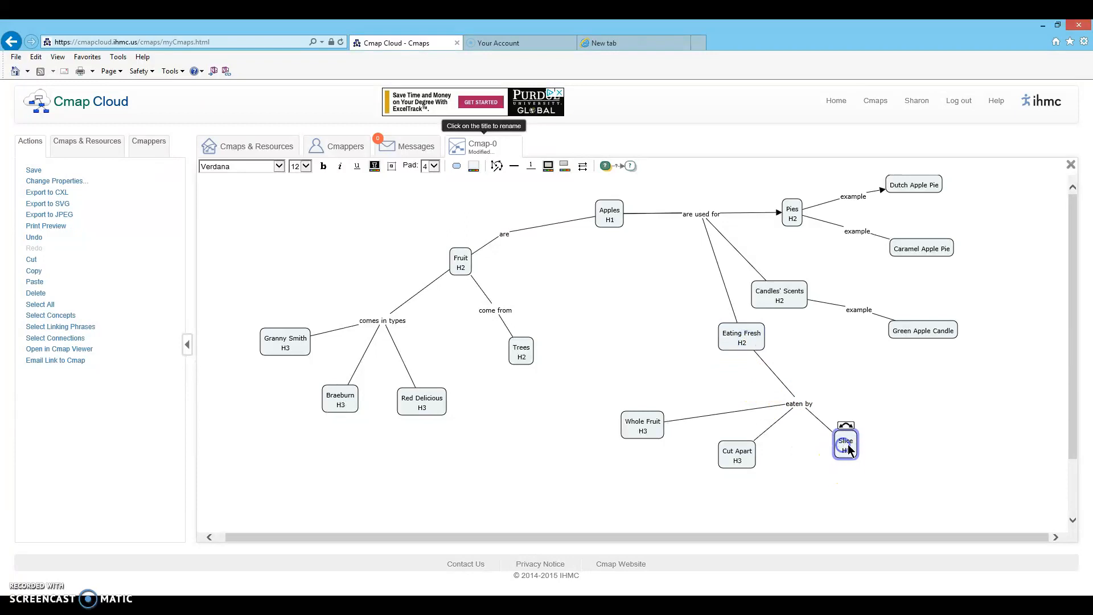
Link Slice to a new concept at its lower right with the linking phrase "can use"
left_click(850, 429)
left_click(846, 442)
left_click_drag(846, 432, 910, 472)
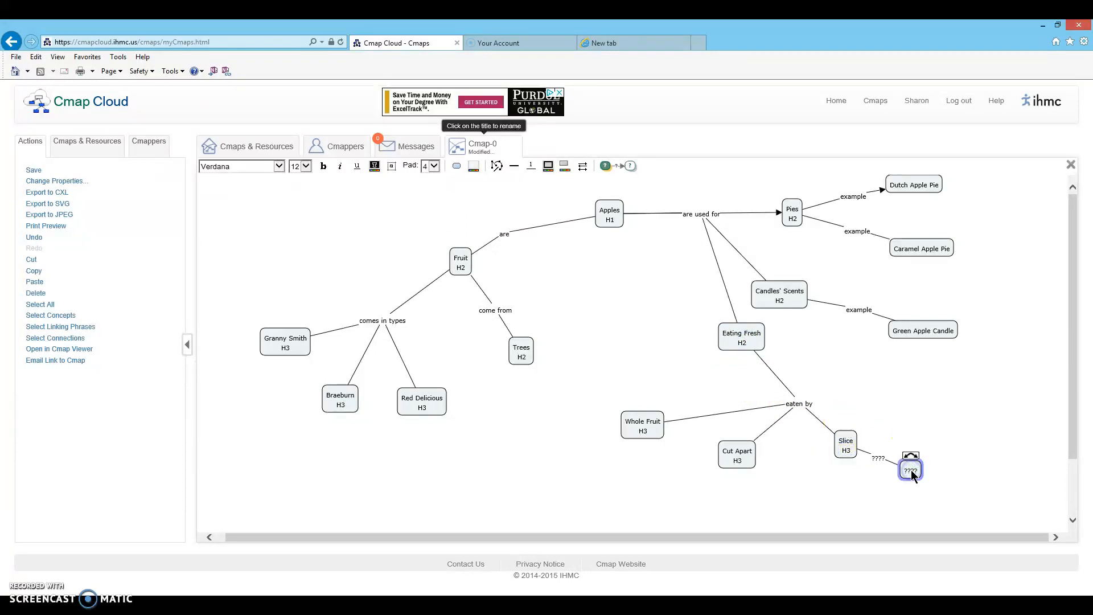
double_click(911, 472)
type("Can use")
left_click(876, 459)
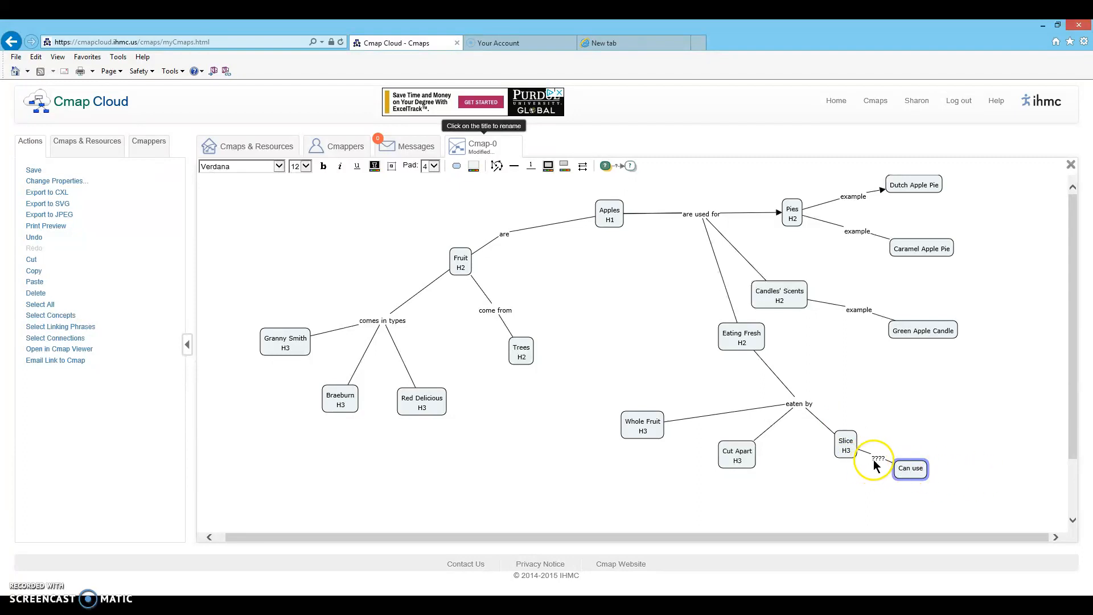
double_click(876, 458)
type("can use")
Relabel the concept after "can use" as "Apple slicer" with "H4" below, and move it slightly right and down
double_click(911, 471)
type("Apple s")
type("li")
type(" Slicer")
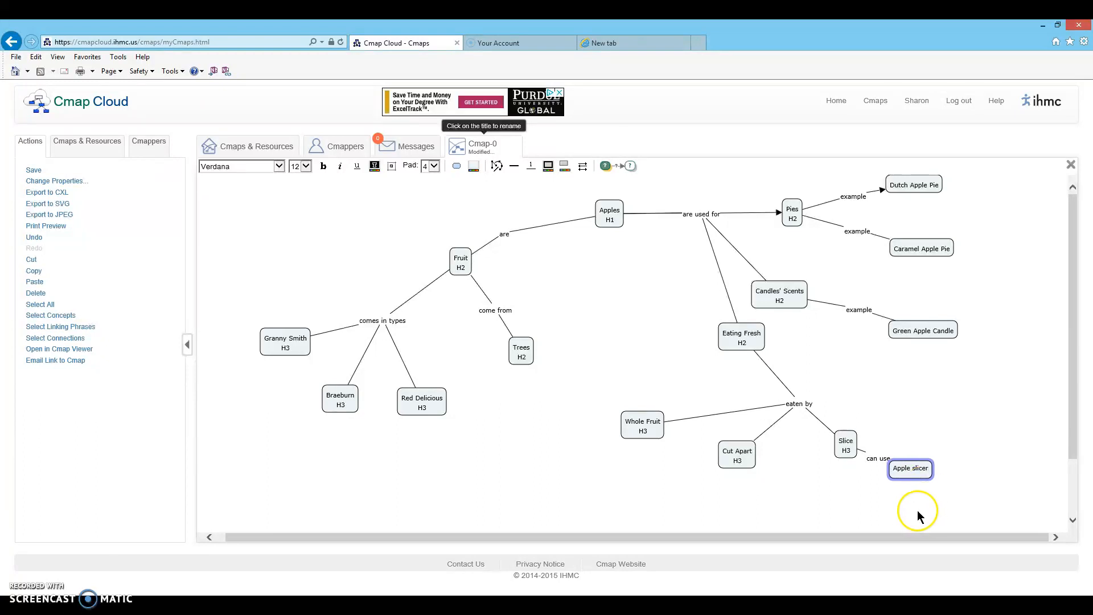
key("Return")
type("H4")
left_click(932, 491)
left_click_drag(908, 473, 943, 486)
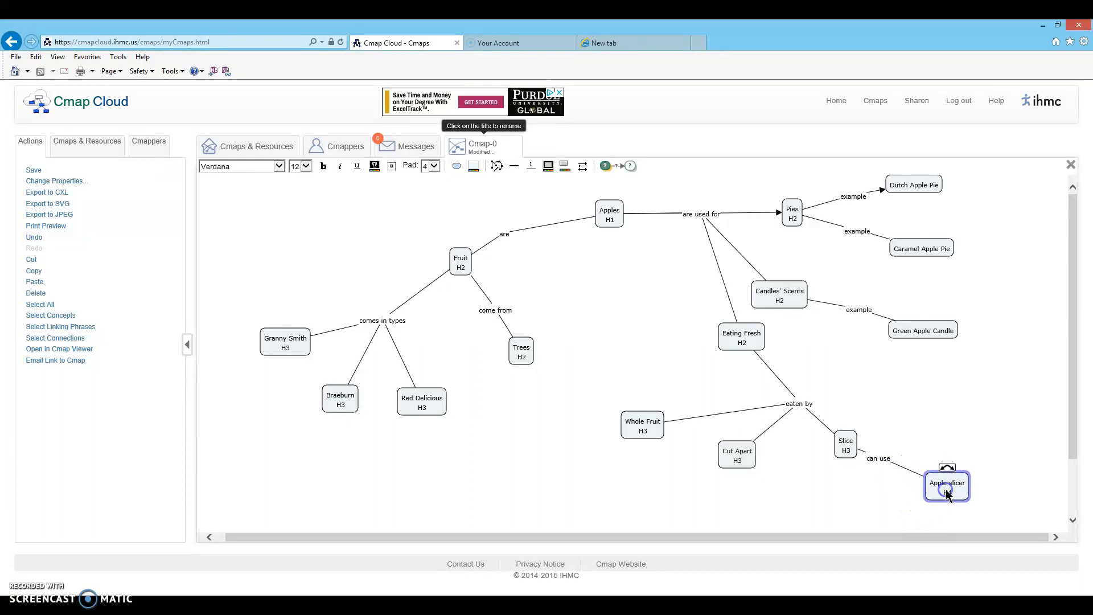
Link Red Delicious to a new concept below it with the linking phrase "are sometimes"
left_click(432, 405)
left_click(432, 405)
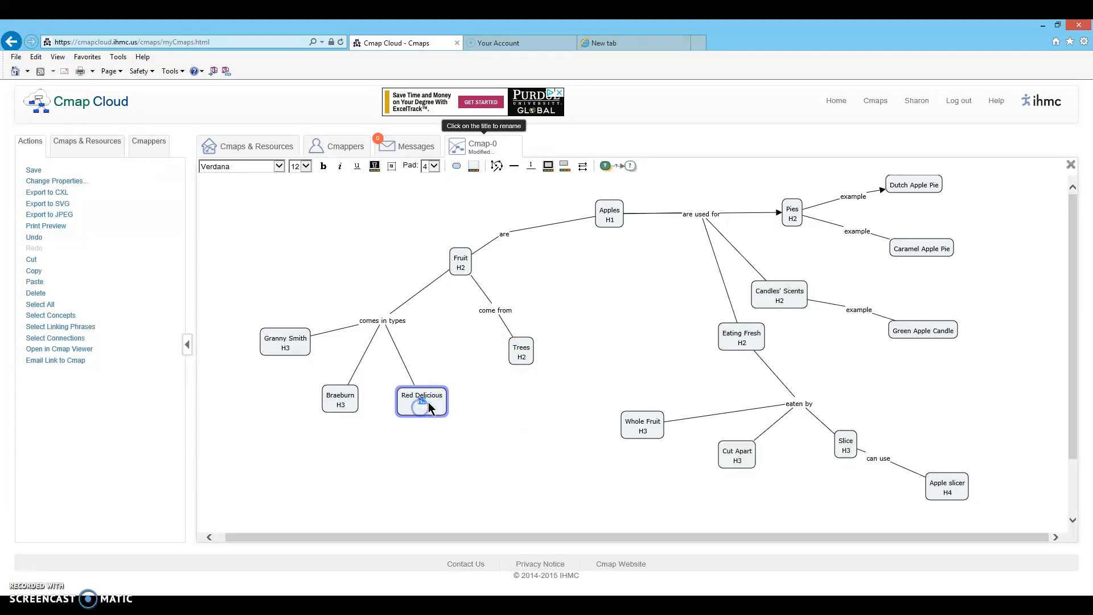
left_click(415, 380)
left_click(431, 411)
left_click_drag(422, 383, 447, 478)
double_click(435, 440)
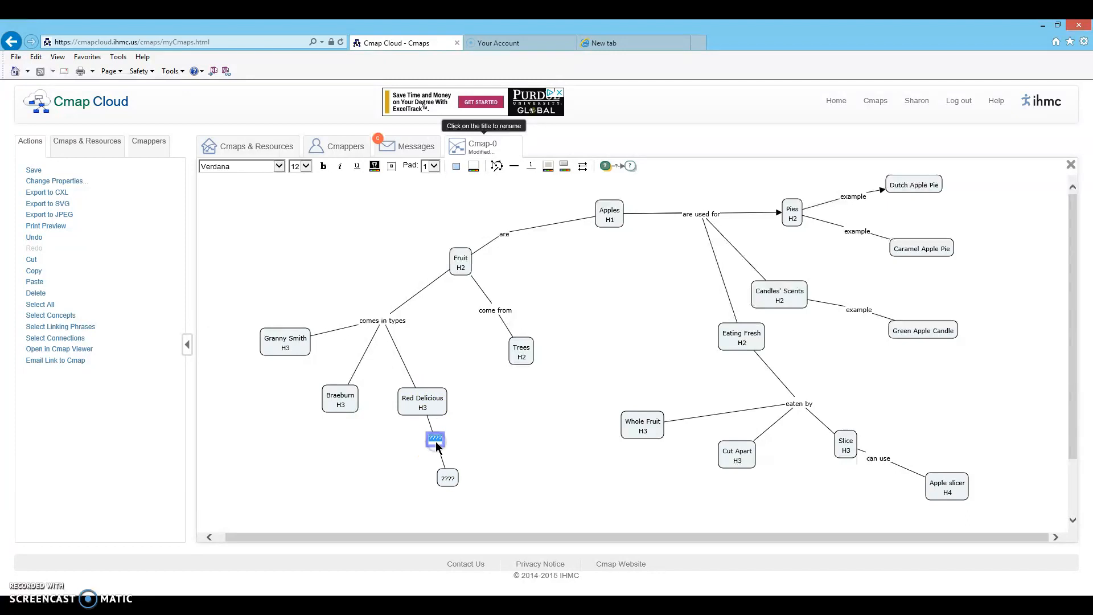
type("are sometimes")
left_click(423, 449)
Label the concept after "are sometimes" as "Confused with Red Delicious" with "H4" on a second line
double_click(445, 476)
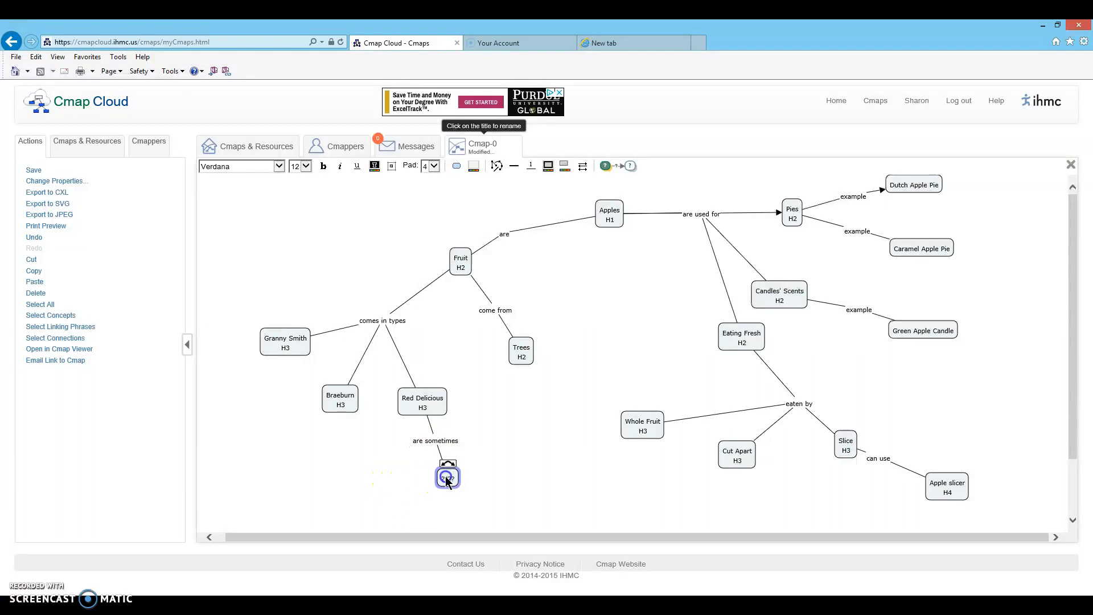
type("Confus")
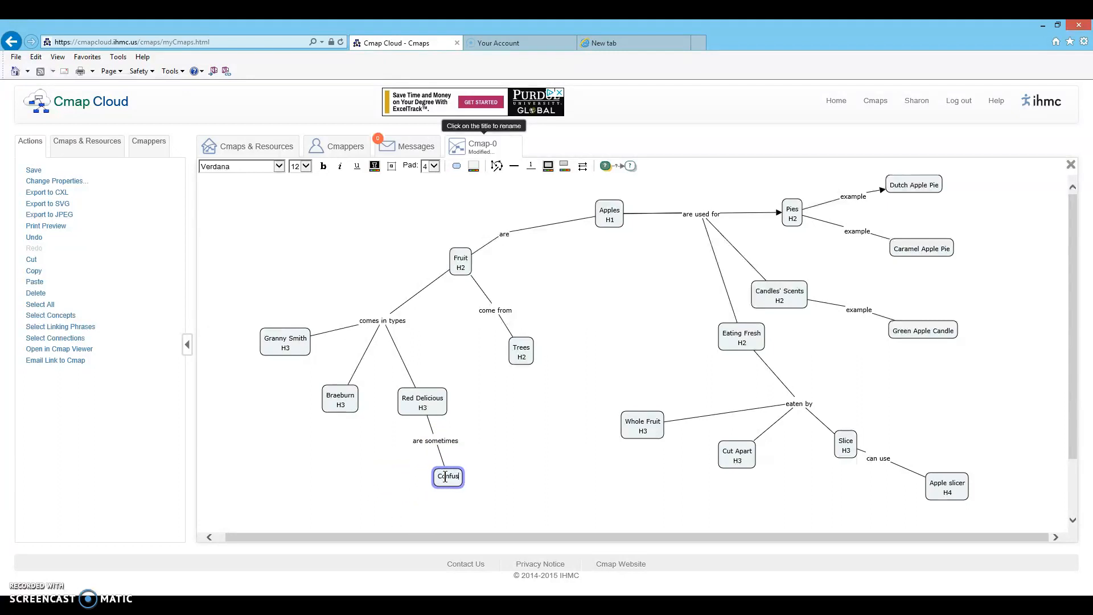
type("ed with Red Delicious")
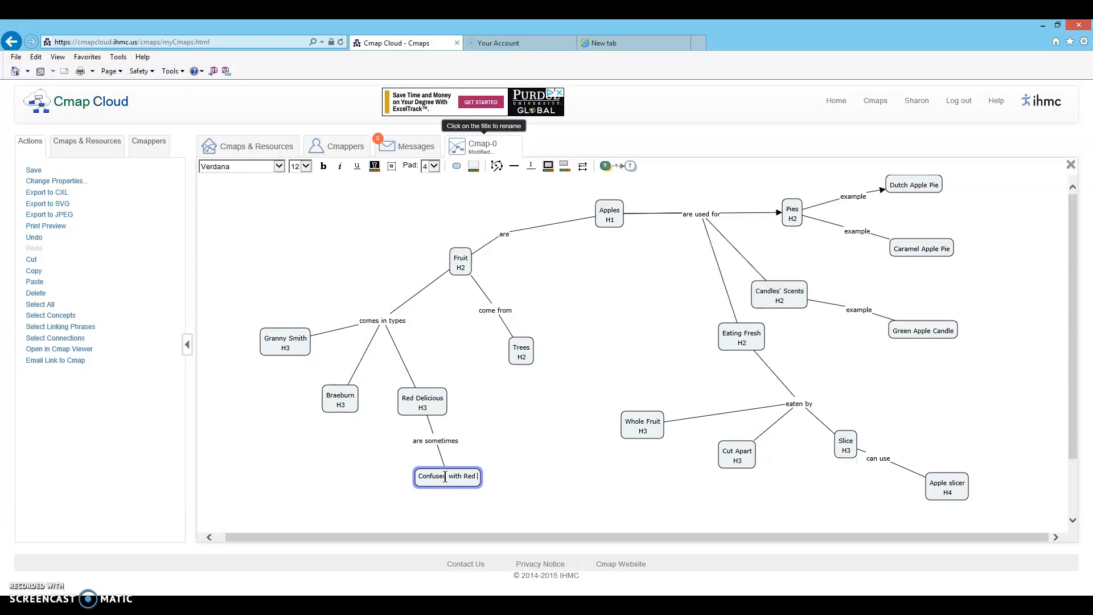
key("Return")
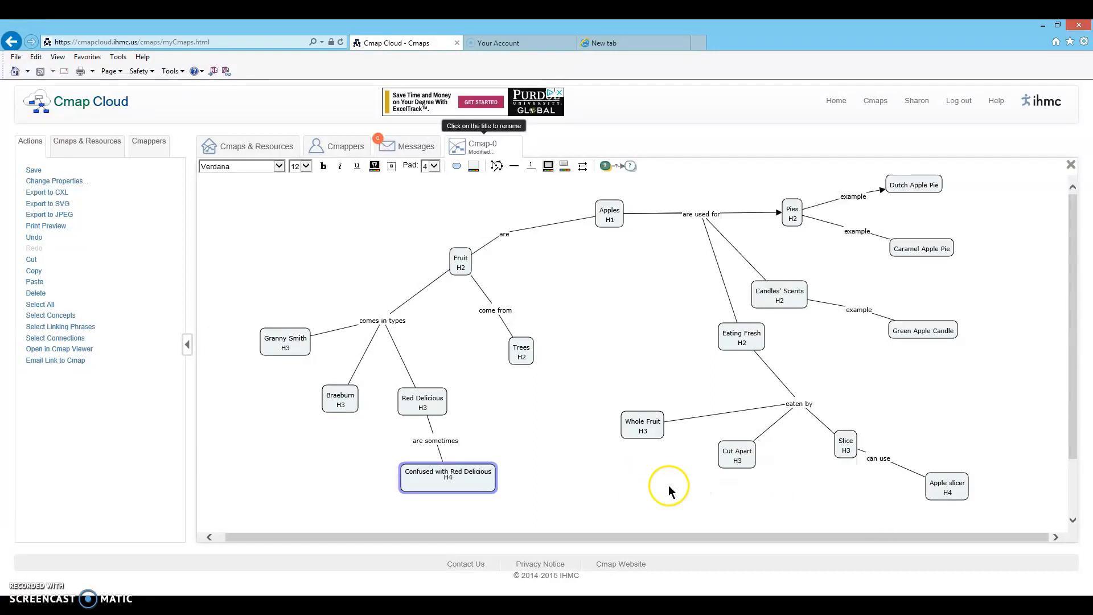
left_click(626, 483)
Move Fruit and the "are" phrase slightly right and Trees slightly down, and delete the stray blank concept beside Trees
left_click_drag(464, 266, 484, 277)
left_click(496, 311)
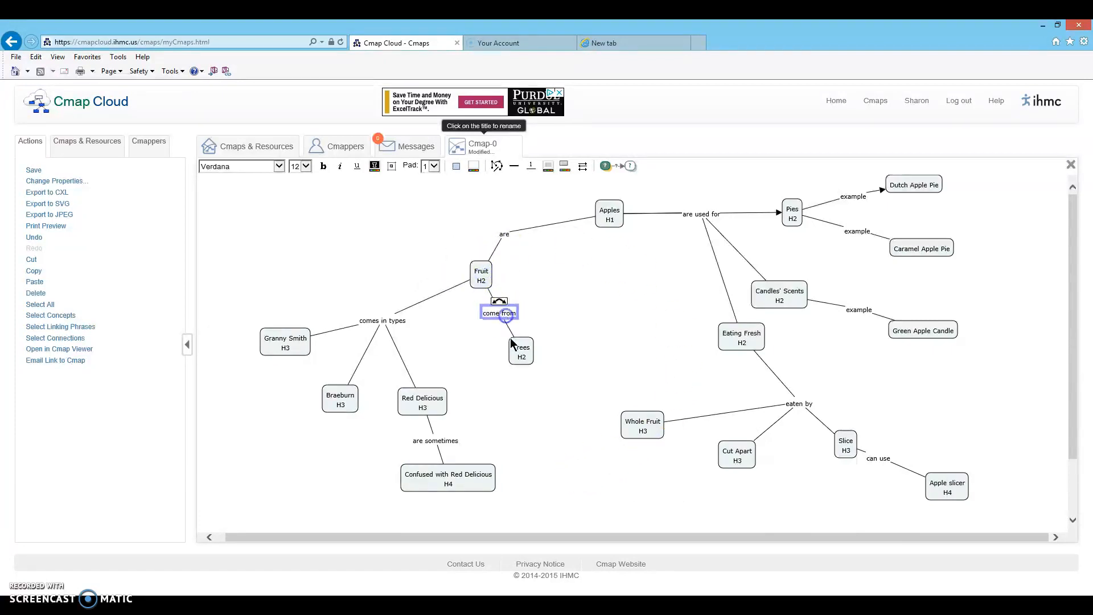
double_click(585, 376)
left_click_drag(524, 354, 524, 374)
left_click(585, 377)
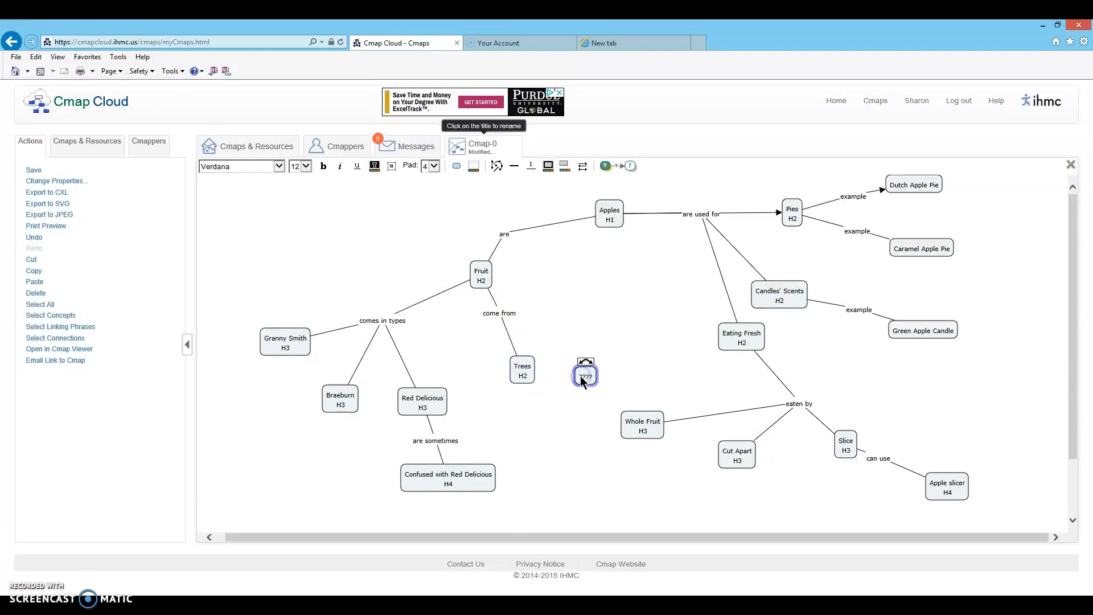
key("Delete")
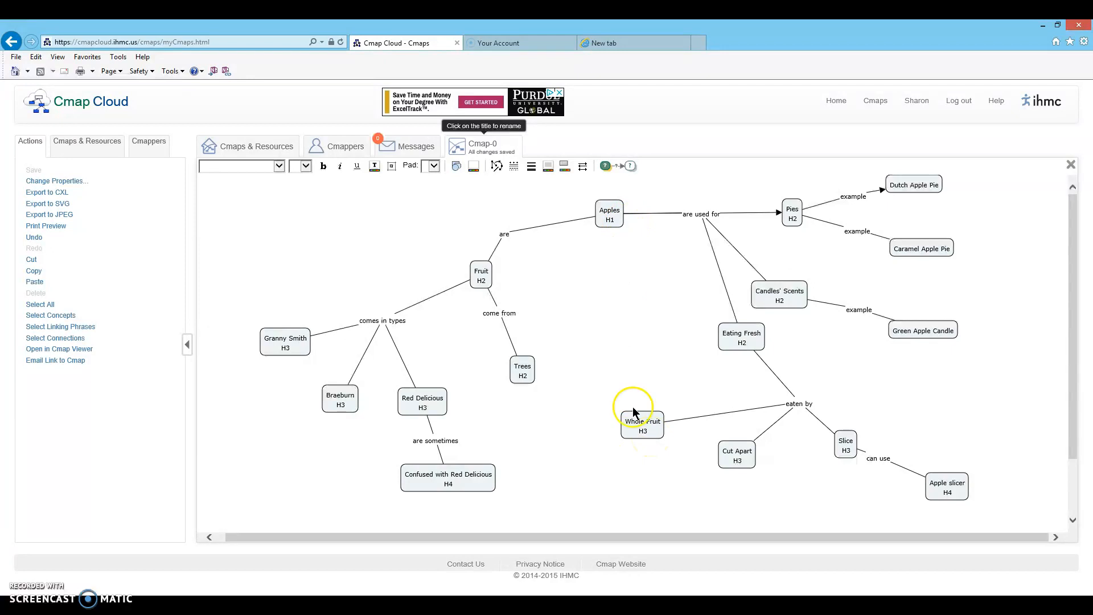
left_click_drag(505, 239, 524, 242)
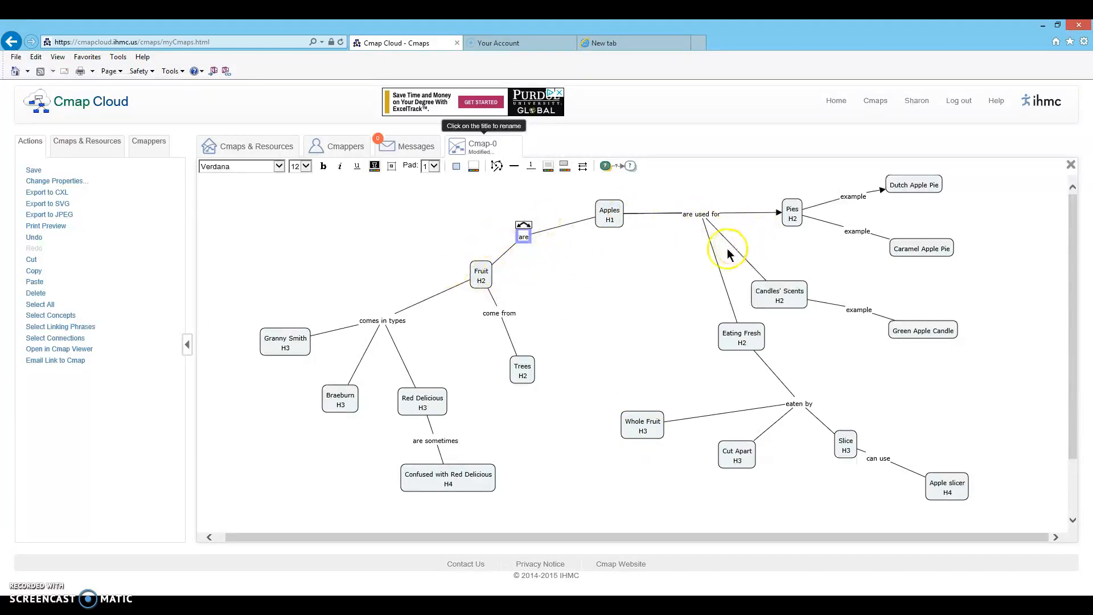
Try to link Whole Fruit up to Apples with the phrase "Mosy easily eaten as" and "(CL)" on a second line
left_click(647, 433)
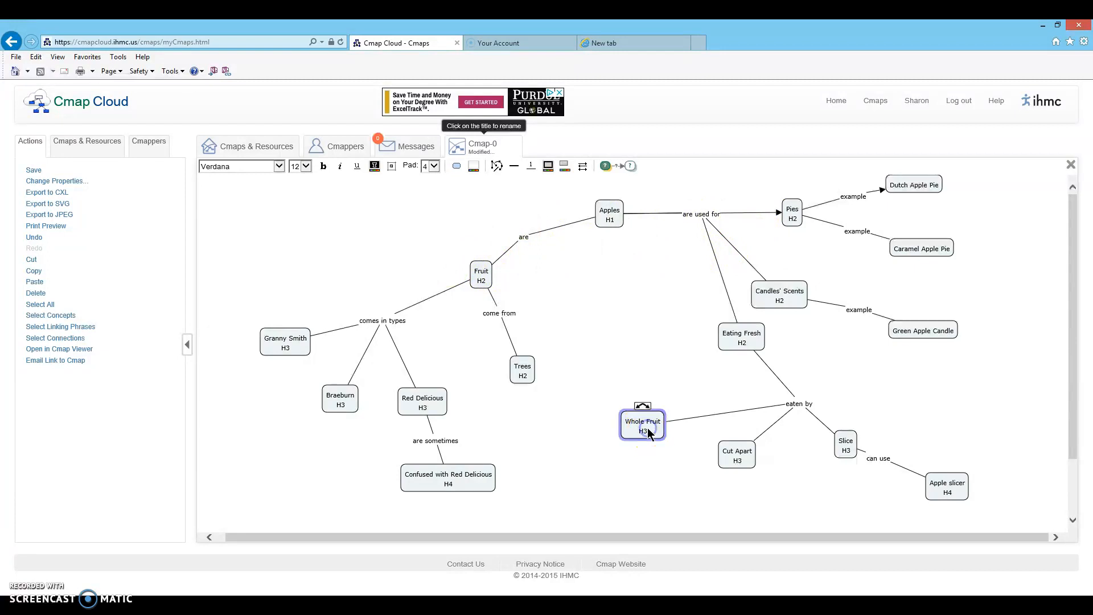
left_click_drag(643, 406, 615, 227)
left_click(627, 327)
double_click(628, 327)
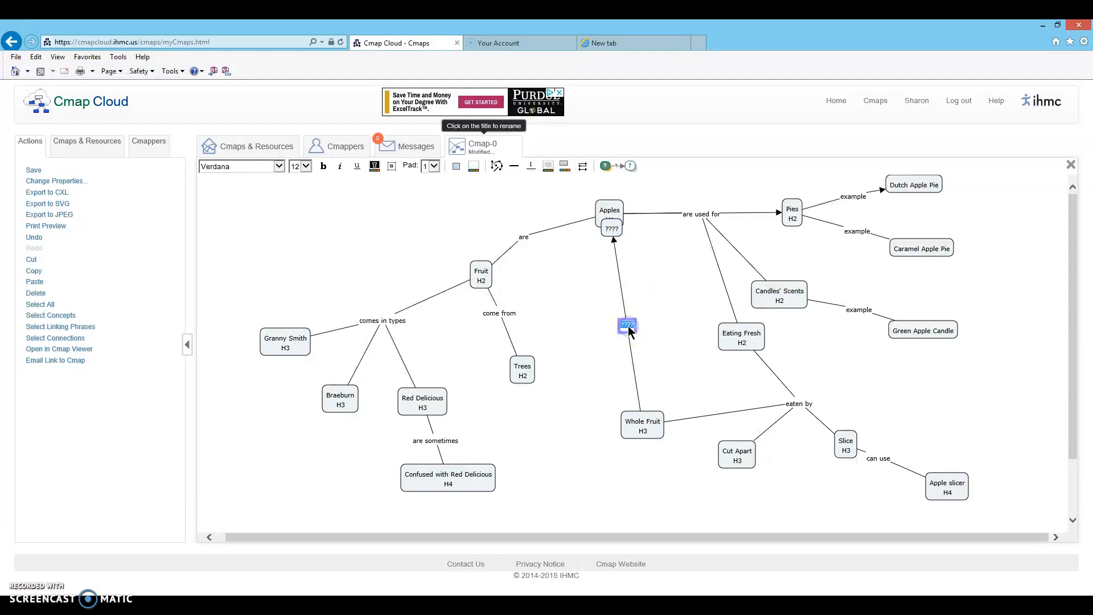
type("Mosy easily eaten as")
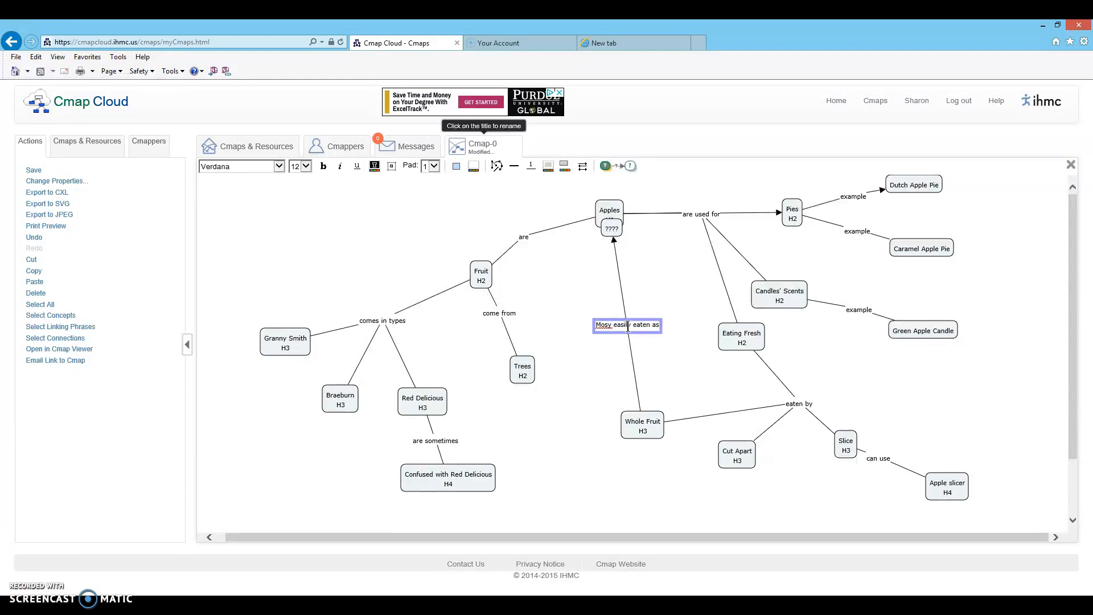
key("Return")
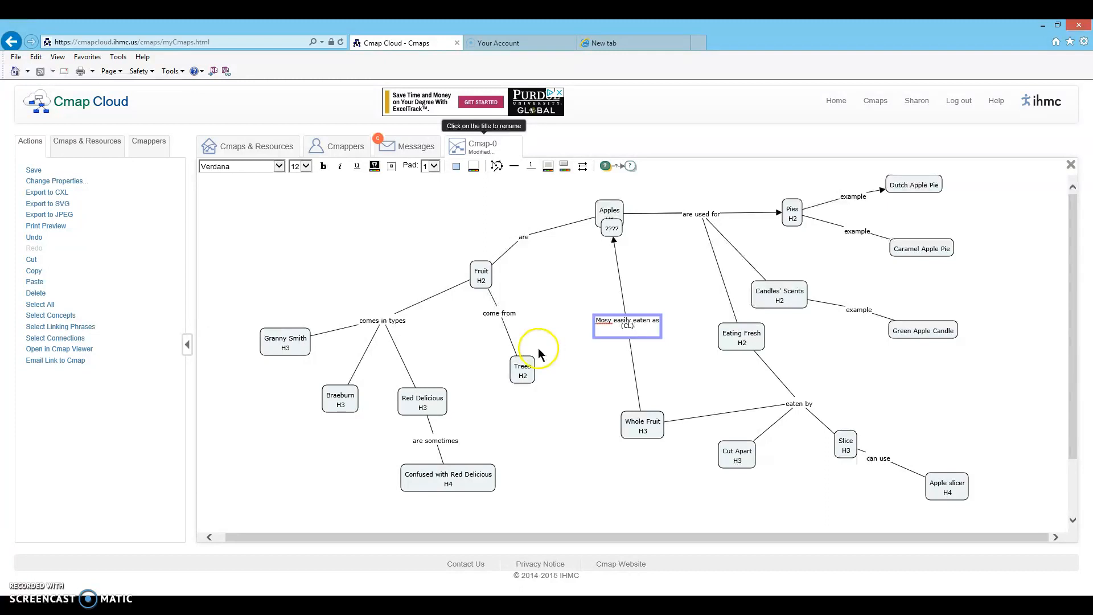
Correct "Mosy" to "Most" in the linking phrase and delete the blank concept overlapping Apples
right_click(602, 319)
left_click(609, 318)
key("BackSpace")
type("t")
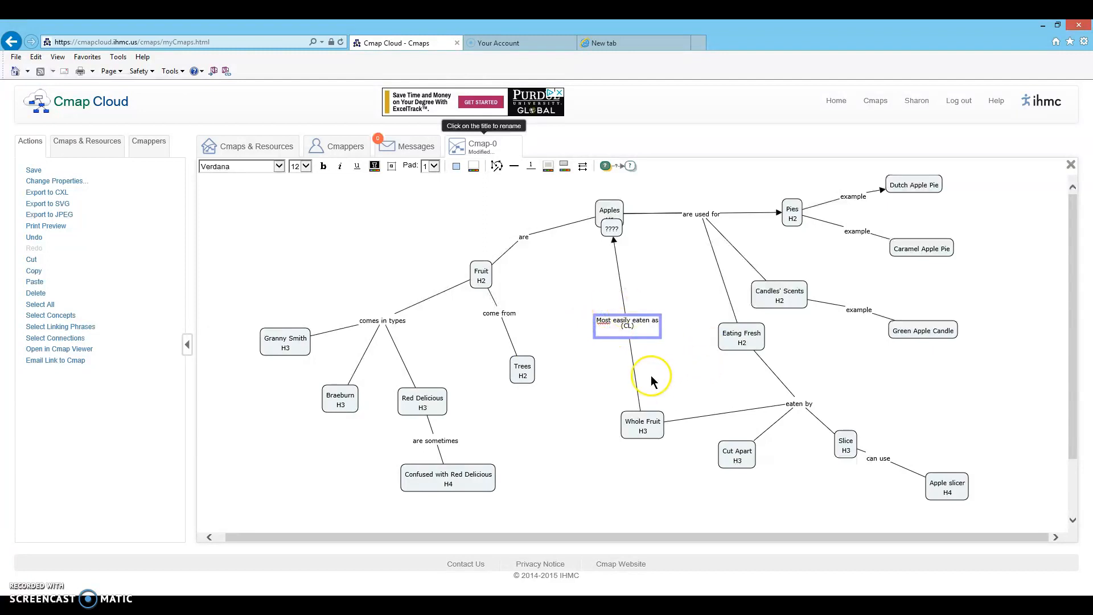
left_click(677, 366)
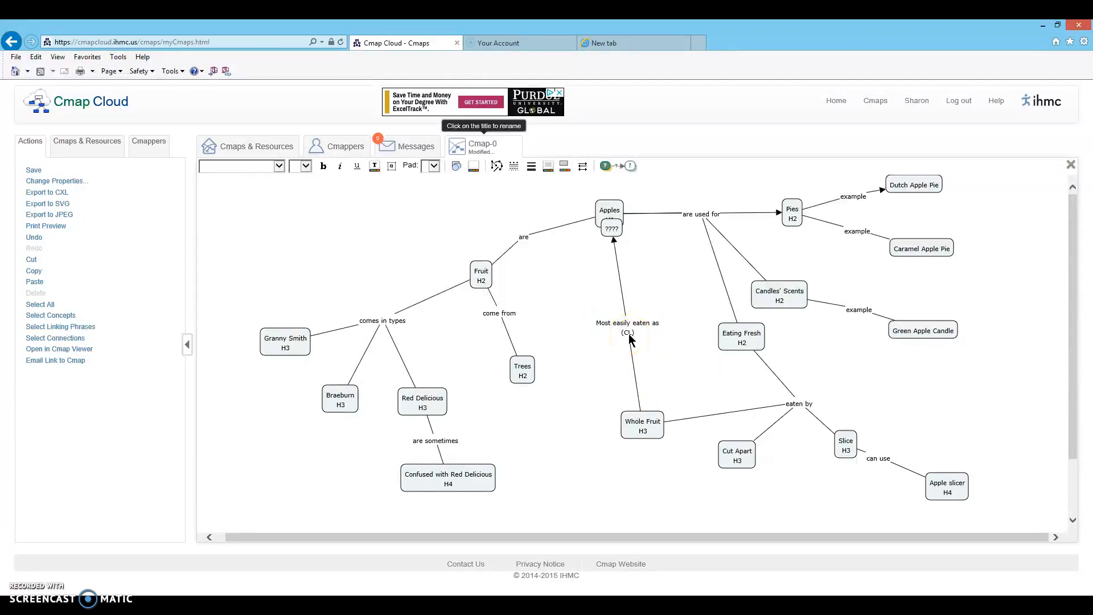
left_click(613, 231)
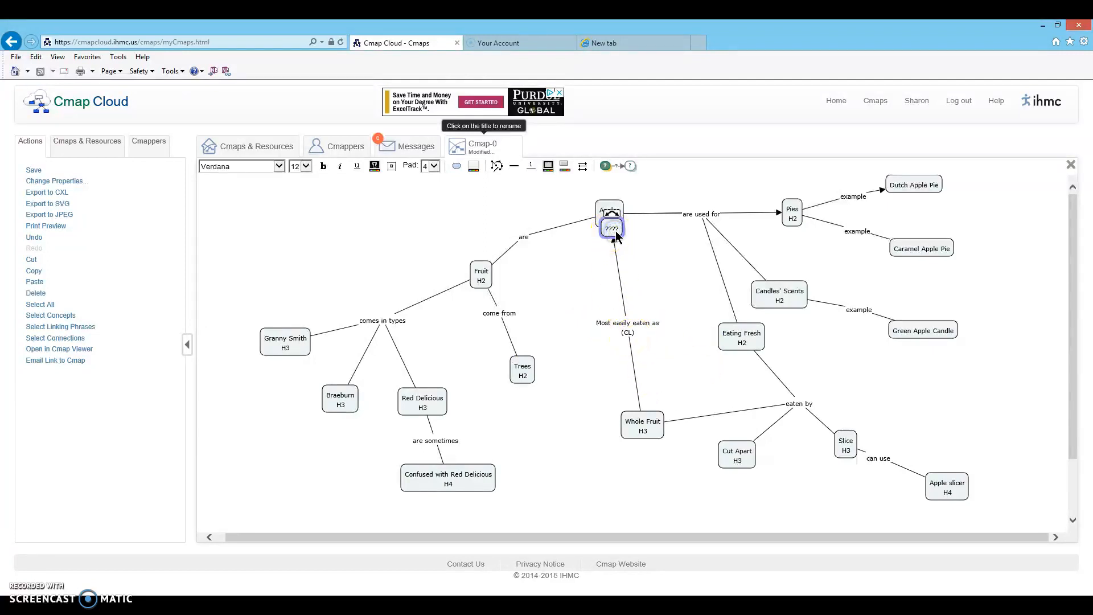
key("Delete")
Link Whole Fruit directly to the existing Apples concept with the phrase "Most easily eaten as" and "(CL)" below
left_click(642, 425)
left_click_drag(644, 408, 608, 228)
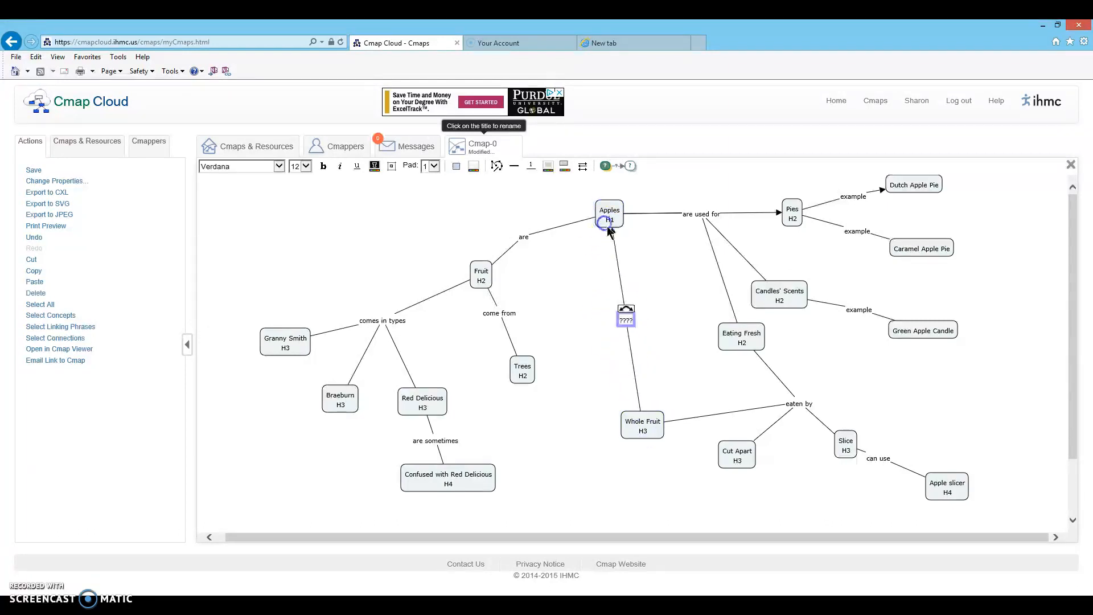
double_click(627, 319)
type("Ca")
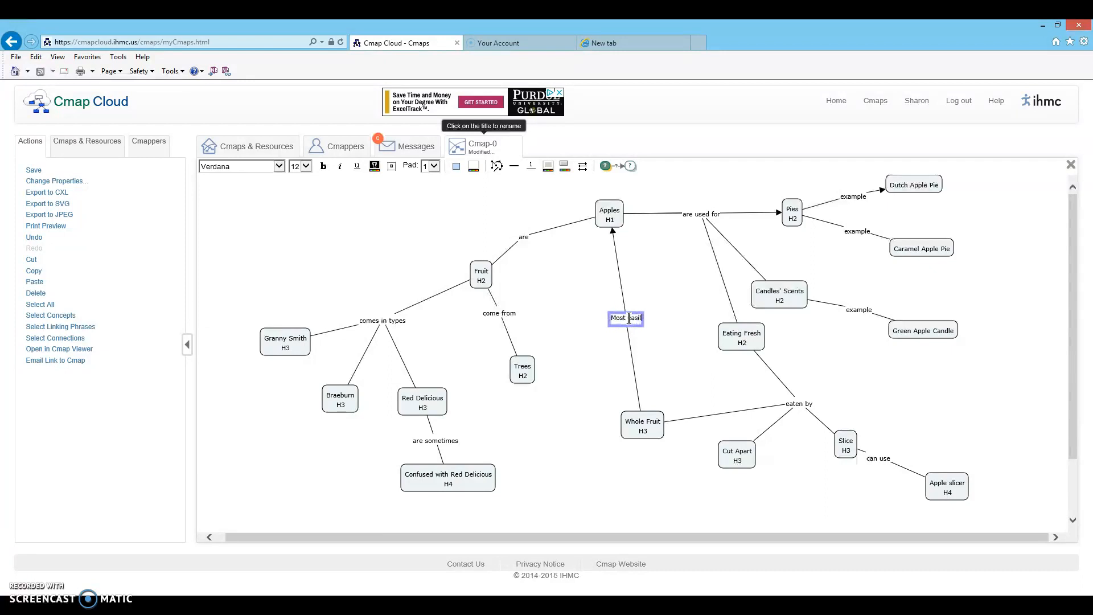
type("as")
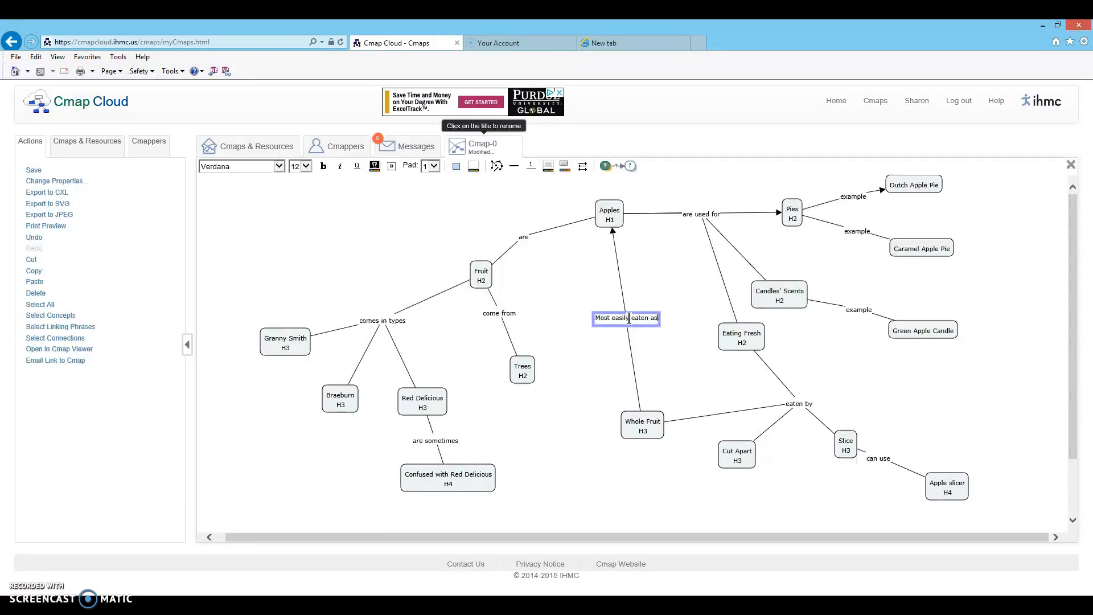
key("Return")
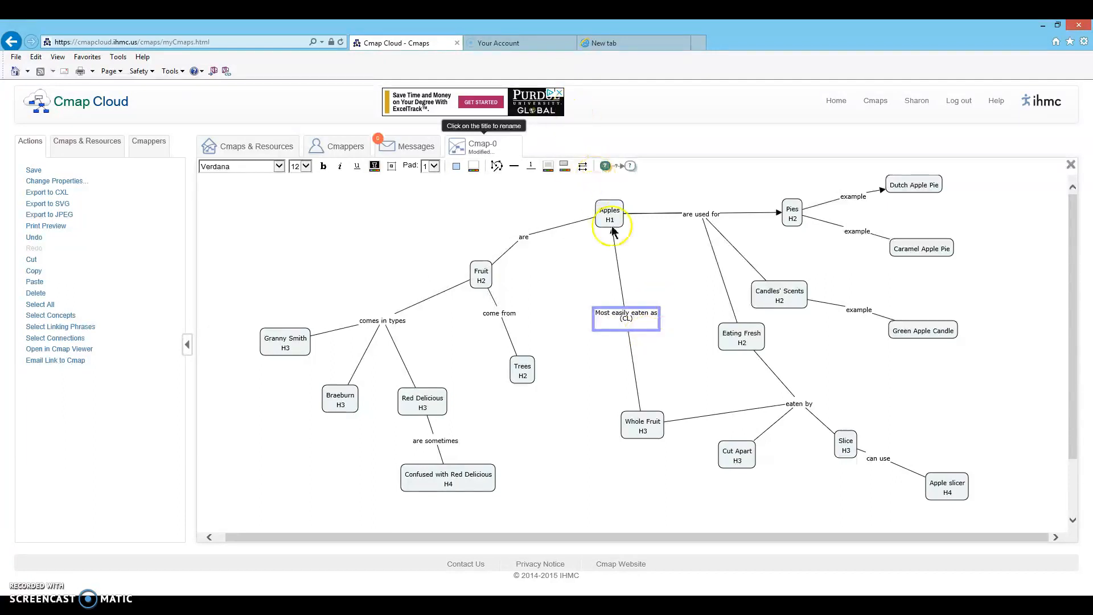
left_click(674, 380)
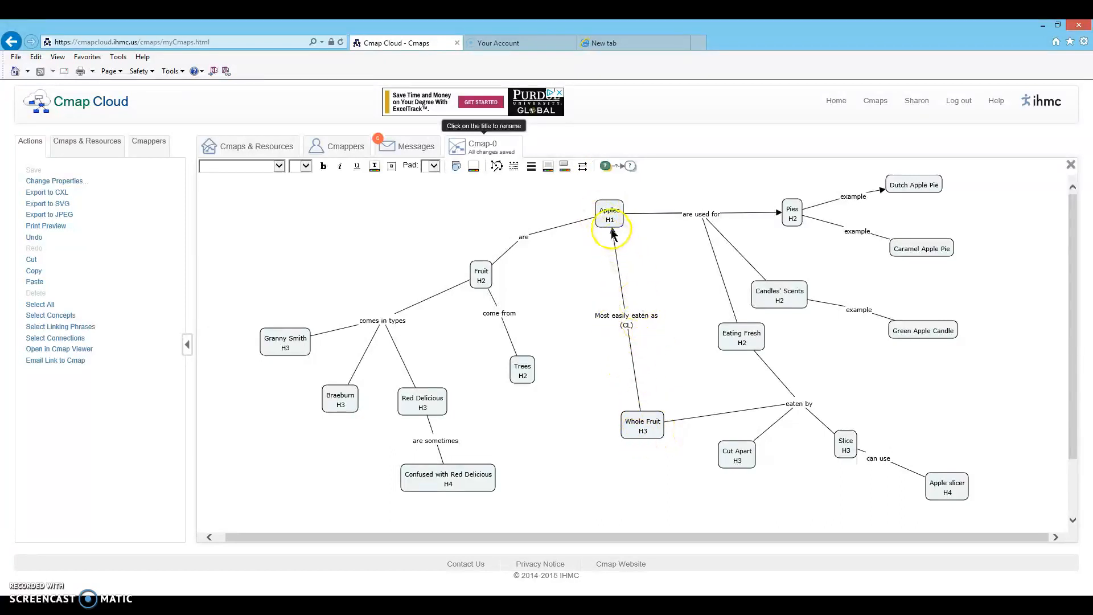
Delete the link from Whole Fruit to Apples and try to draw one from Apples down to Whole Fruit instead
left_click(636, 419)
left_click(635, 323)
key("Delete")
left_click(613, 223)
left_click_drag(614, 202, 637, 408)
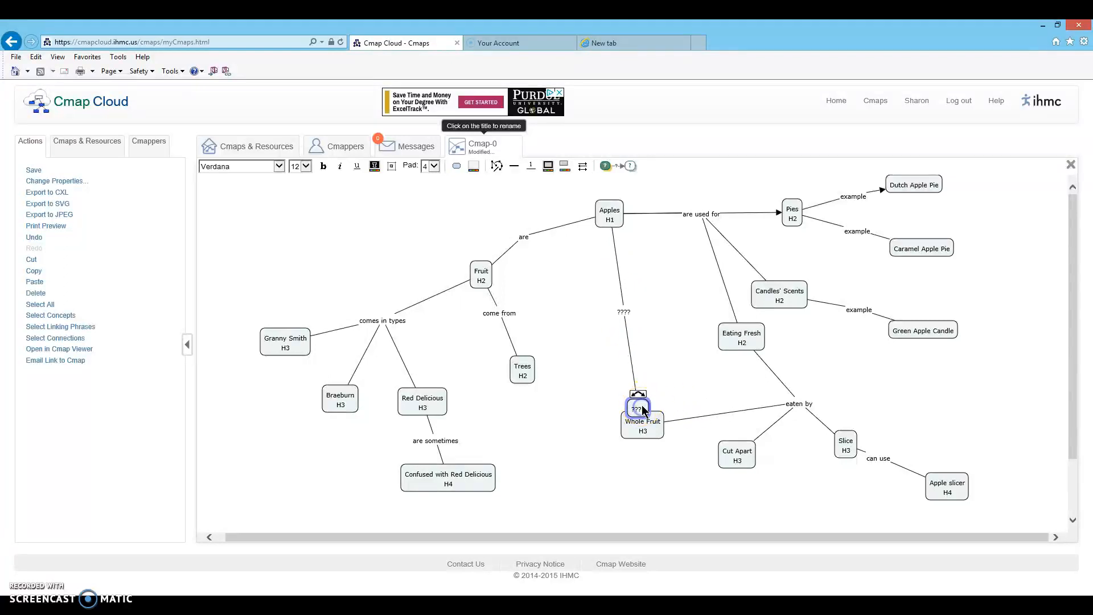
key("Delete")
Link Apples directly to the existing Whole Fruit concept and enter the linking phrase "Most easily eaten as"
left_click(609, 223)
left_click_drag(613, 202, 640, 415)
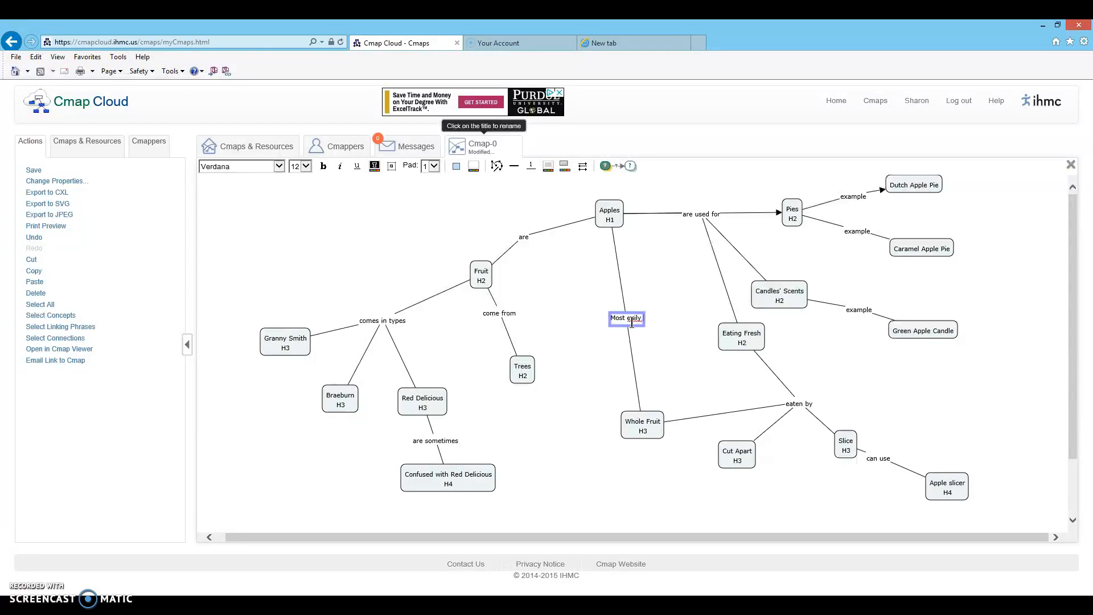
key("BackSpace")
key("BackSpace")
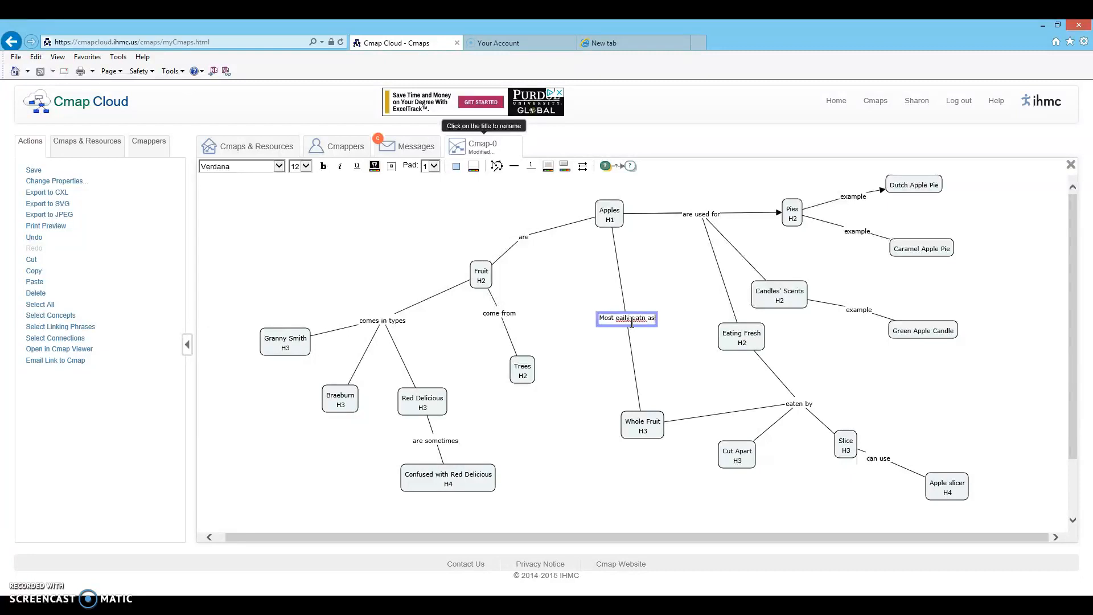
type("ten as")
left_click(690, 358)
Correct the spelling of "easily" in the Apples to Whole Fruit phrase and add "(CL)" on a second line
left_click(625, 327)
double_click(625, 320)
left_click(626, 318)
type("sil")
left_click(649, 323)
key("Return")
type("(CL")
left_click(614, 318)
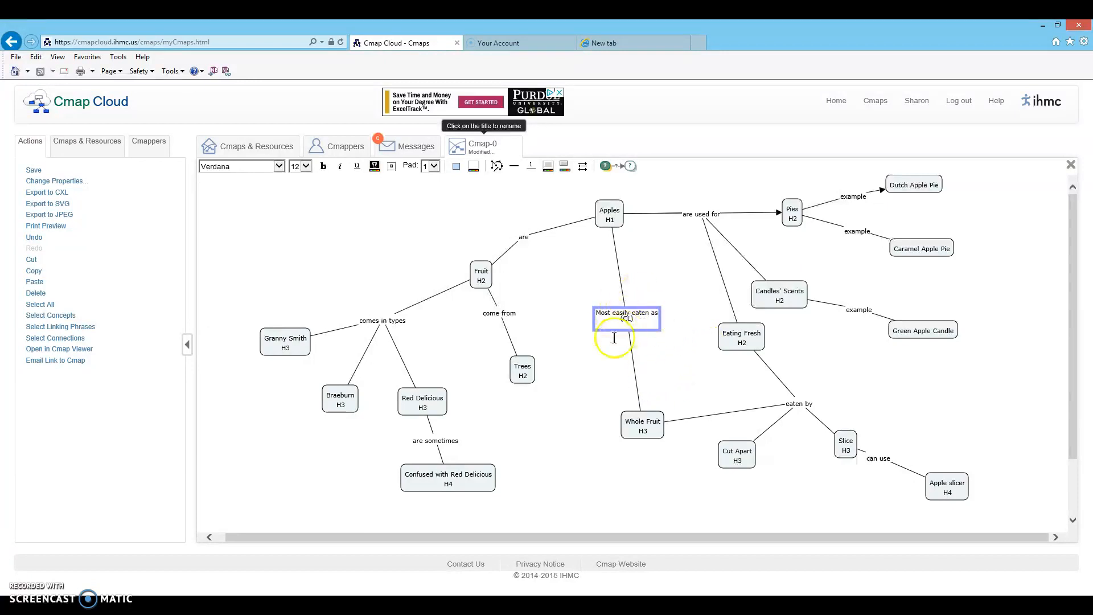
Move Fruit slightly up and left, Trees slightly down, and Apples up to the map's upper edge
left_click_drag(466, 279, 456, 256)
mouse_move(528, 367)
left_mouse_down()
mouse_move(519, 339)
mouse_move(526, 379)
left_mouse_up()
left_click_drag(606, 219, 601, 195)
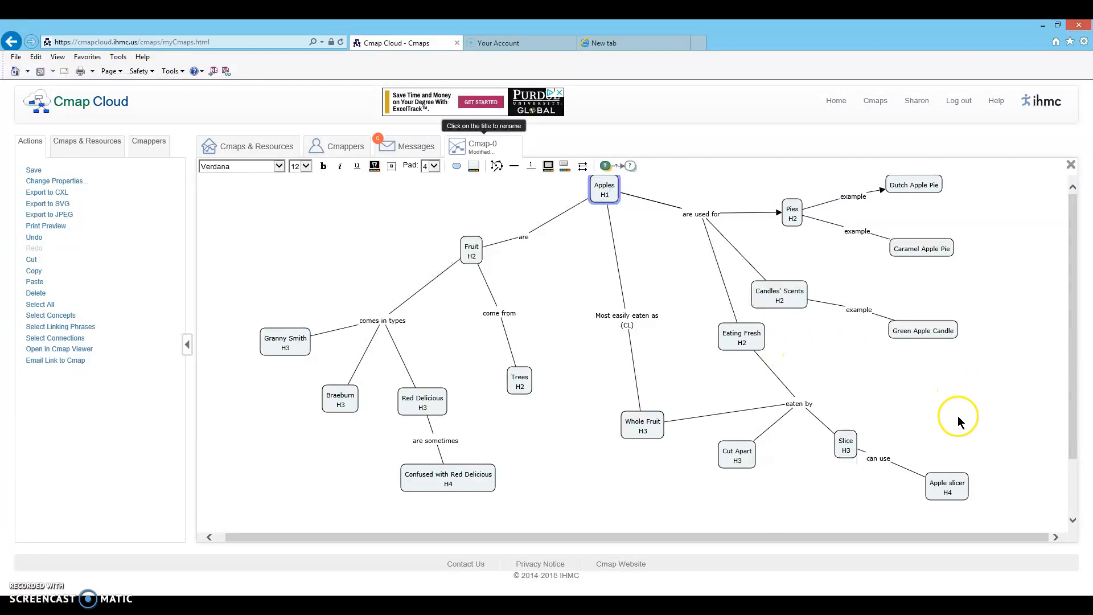
Move the "eaten by" phrase and the Slice concept to the left, closer beneath Eating Fresh
left_click(749, 345)
left_click_drag(797, 404, 761, 401)
left_click(848, 445)
left_click_drag(848, 445, 816, 442)
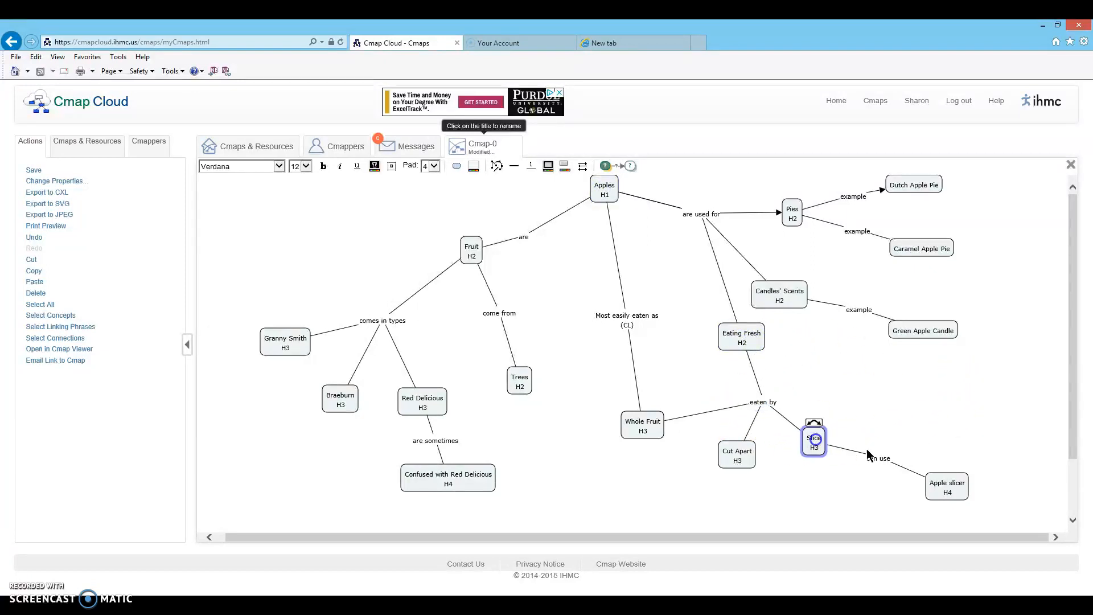
Move the "can use" phrase and Apple slicer down and left, and Candles' Scents slightly up and right
left_click_drag(878, 457, 861, 485)
left_click_drag(942, 489, 914, 520)
left_click(842, 373)
left_click(783, 307)
left_click_drag(783, 307, 794, 284)
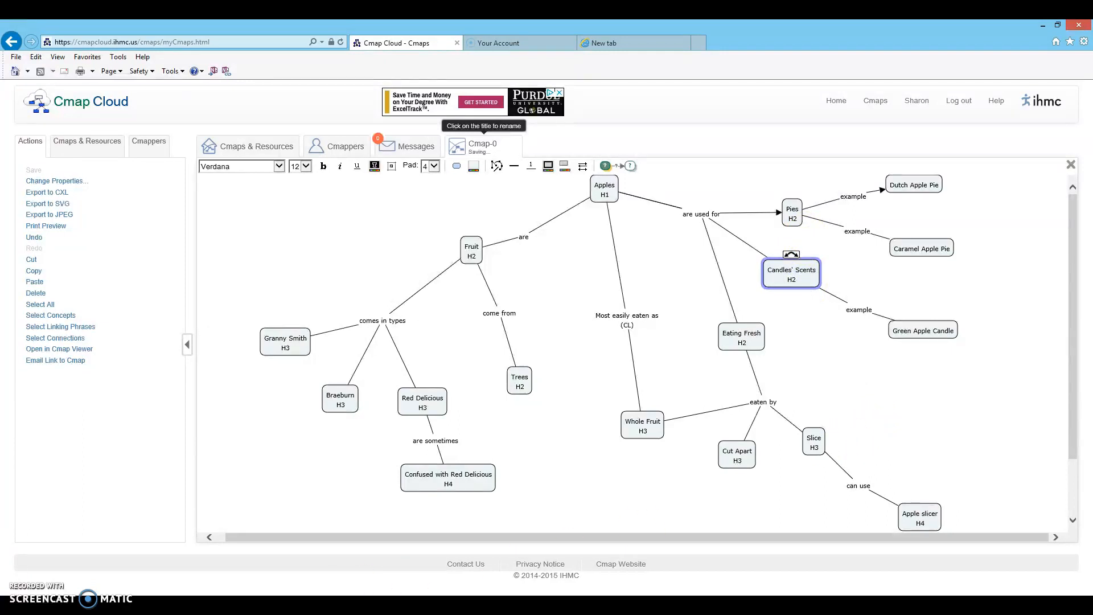
Set the font size of the Apples concept to 18
left_click(600, 191)
left_click(599, 193)
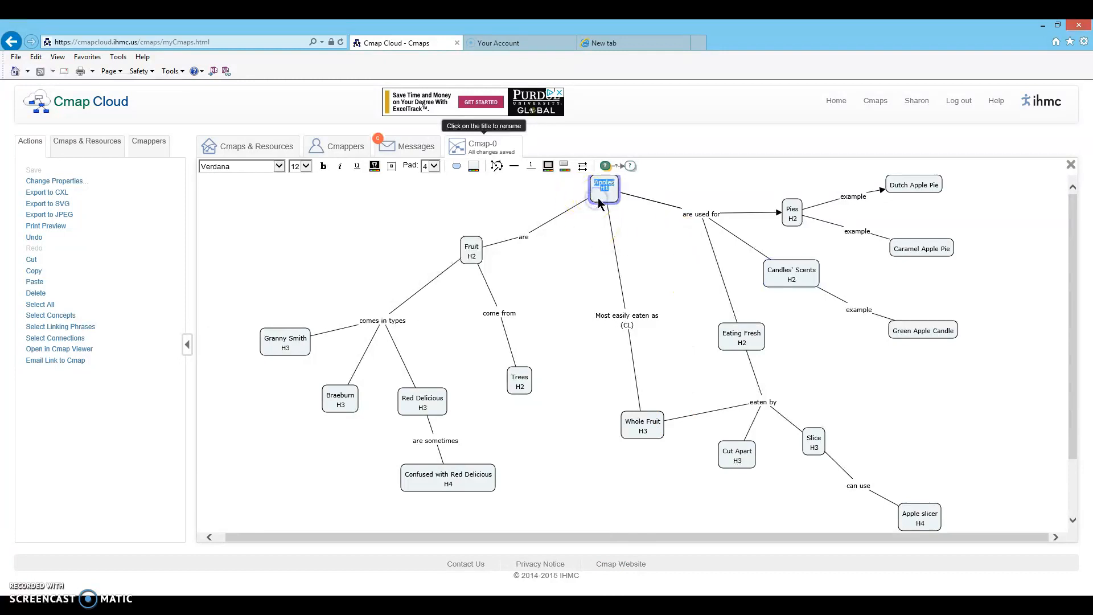
left_click(300, 166)
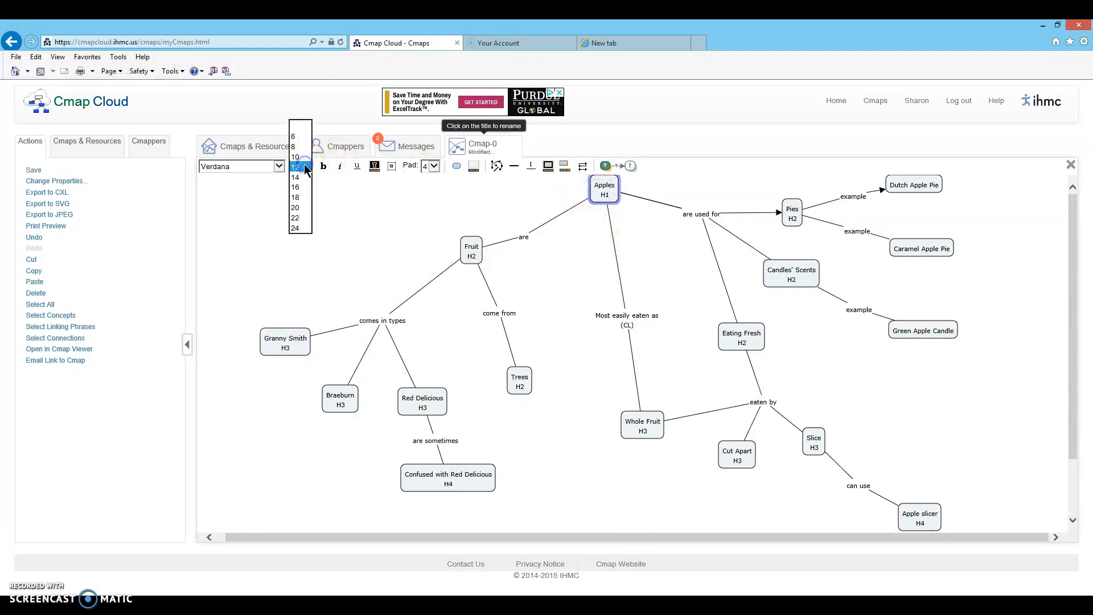
left_click(295, 197)
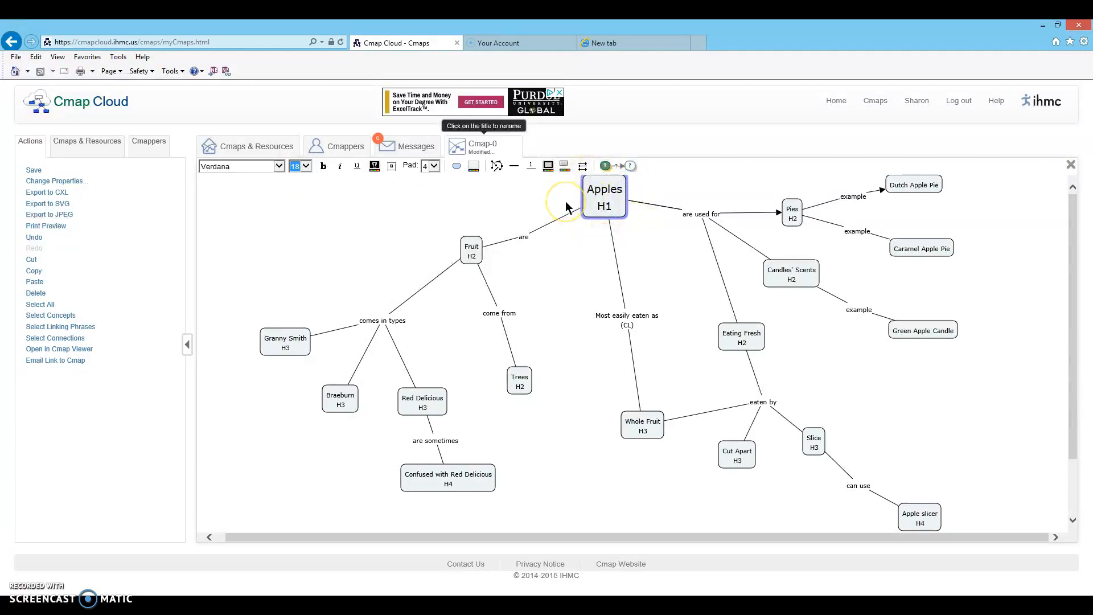
Increase the font size of the Fruit concept, keeping it smaller than the Apples text
left_click(482, 261)
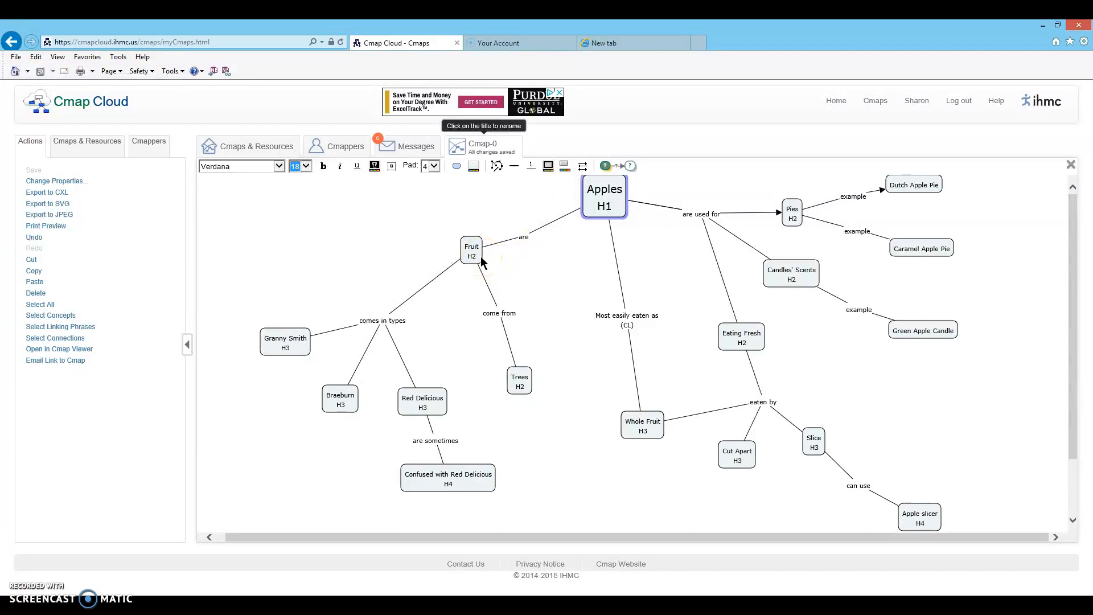
left_click(476, 259)
left_click(306, 167)
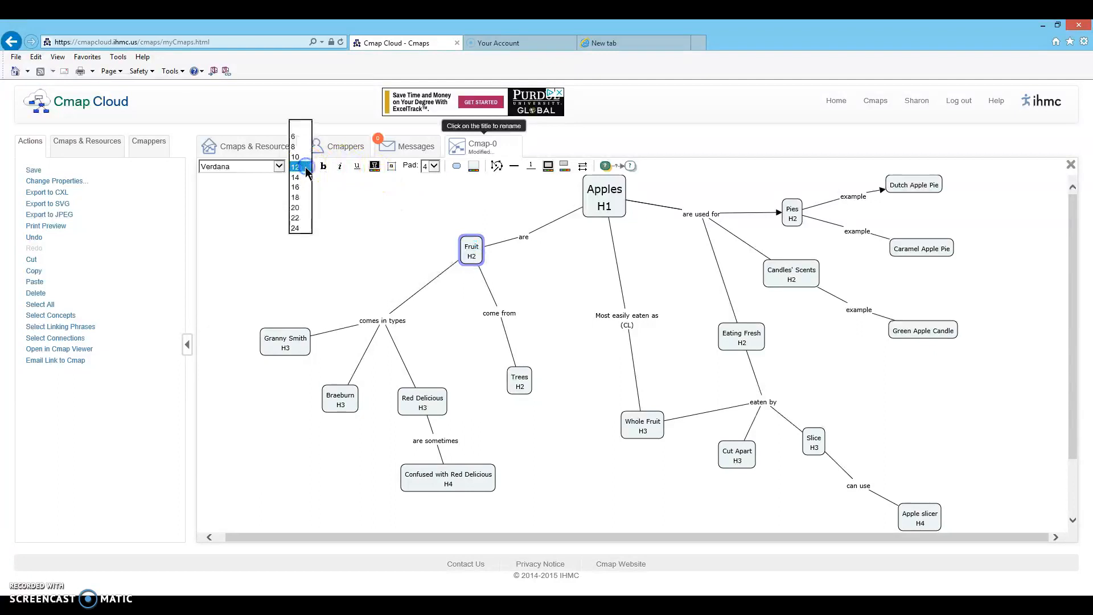
left_click(297, 166)
Set the font size of the H2 concepts Pies, Candles' Scents and Eating Fresh to 16
left_click(793, 219)
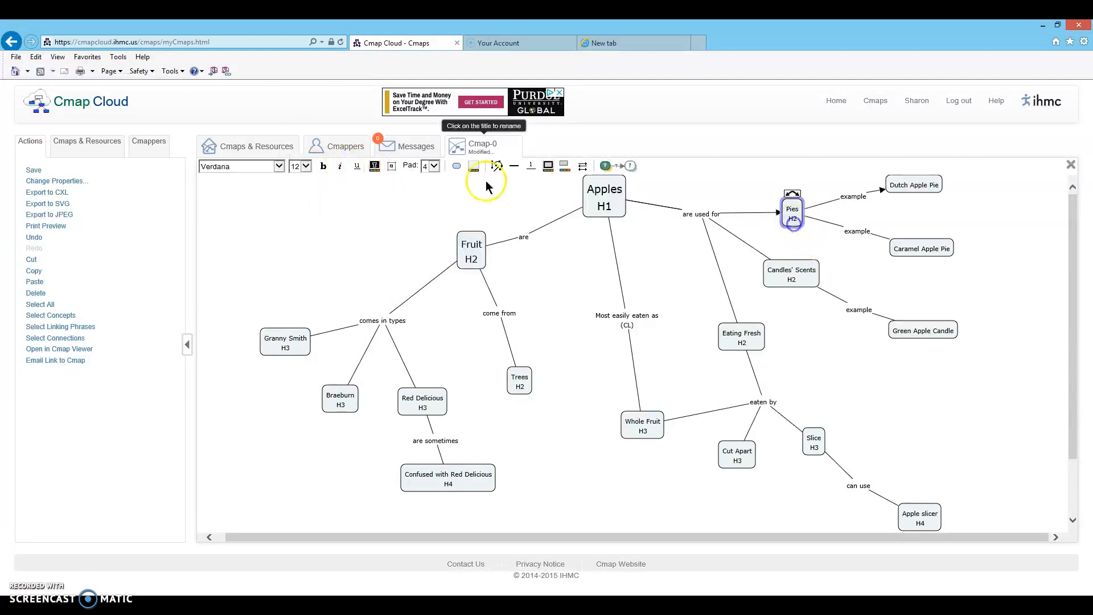
left_click(307, 166)
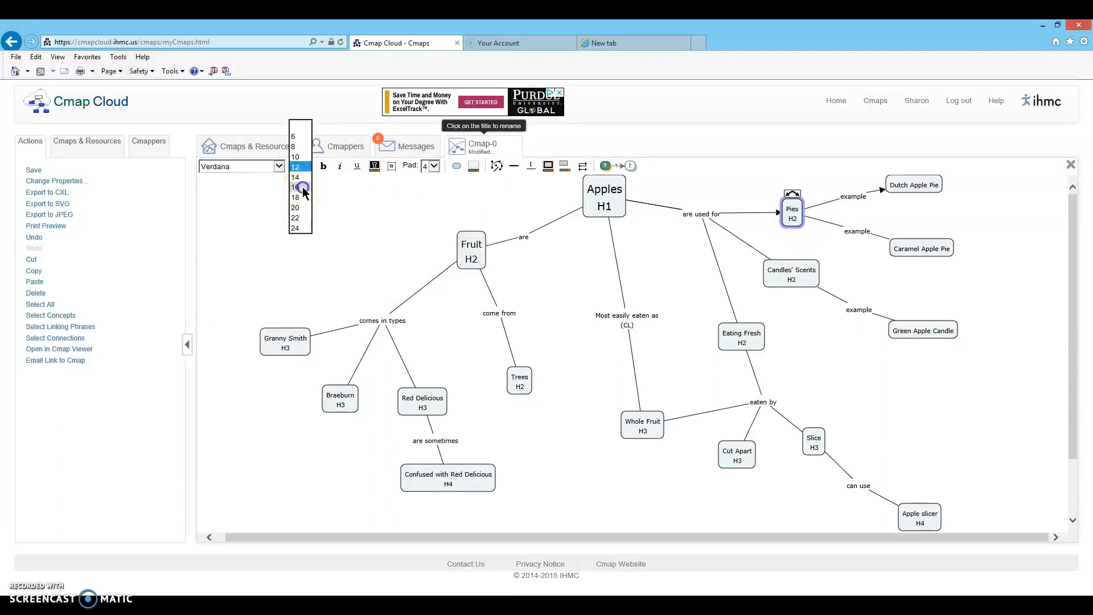
left_click(303, 191)
left_click(805, 279)
left_click(306, 166)
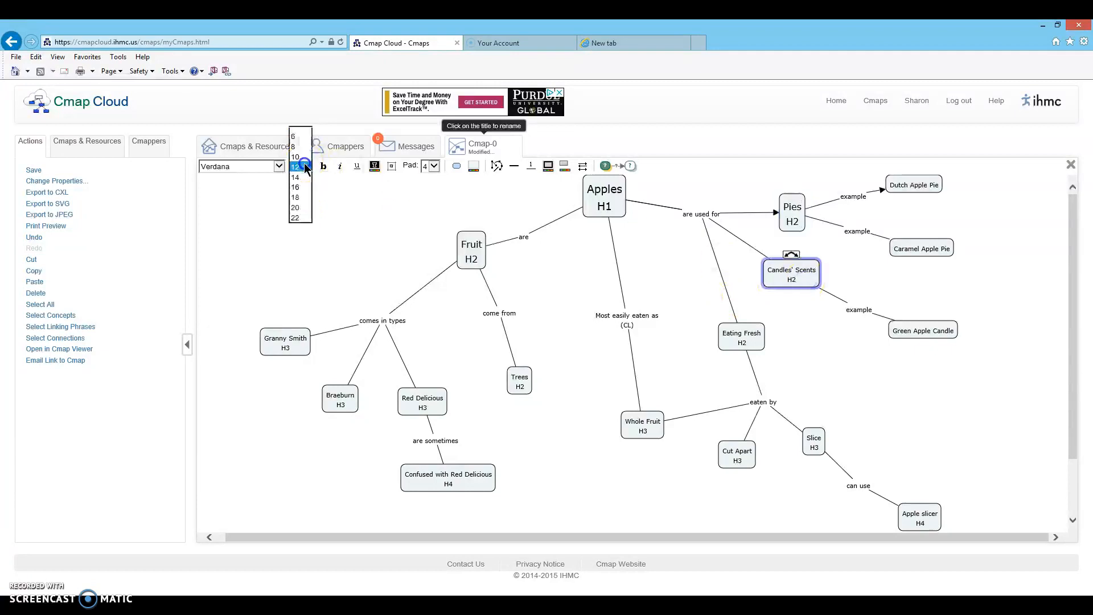
left_click(301, 188)
left_click(760, 332)
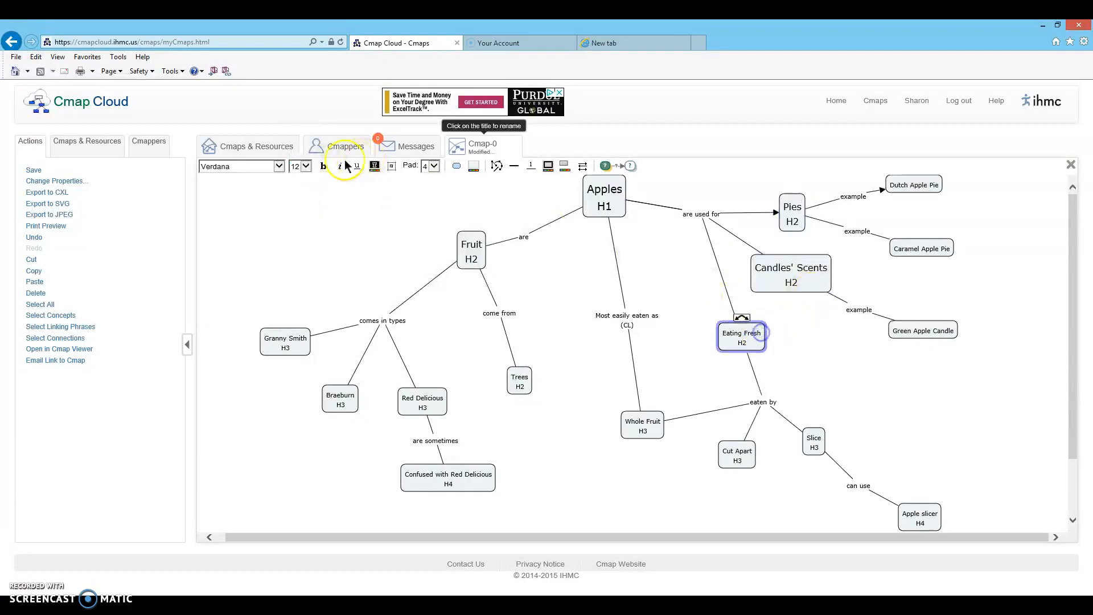
left_click(306, 166)
left_click(301, 189)
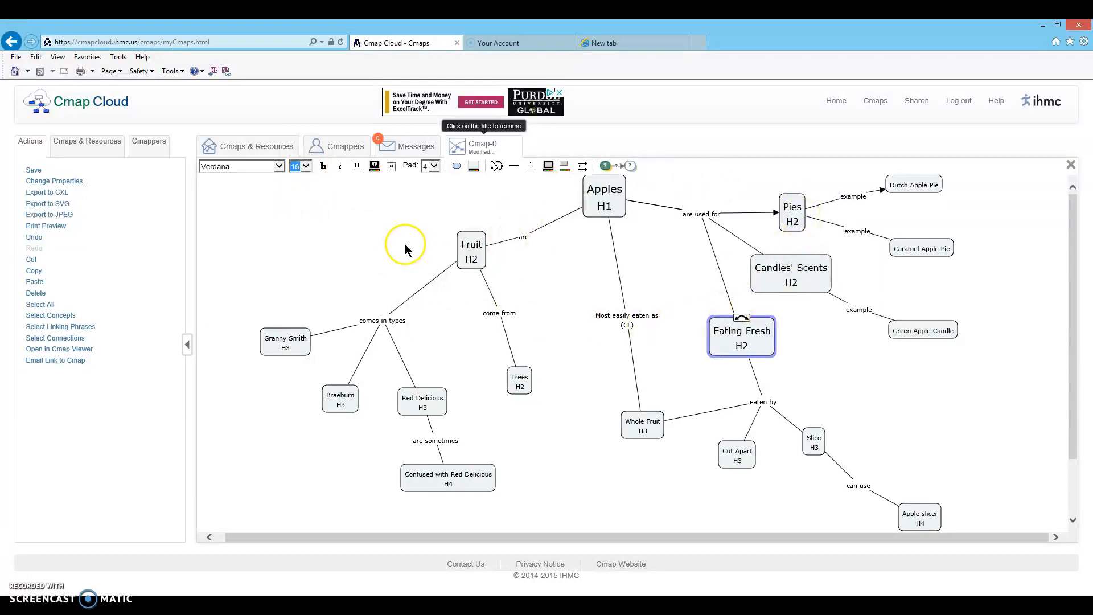
Set the font size of the H3 concepts Granny Smith, Braeburn and Red Delicious to 14
left_click(285, 343)
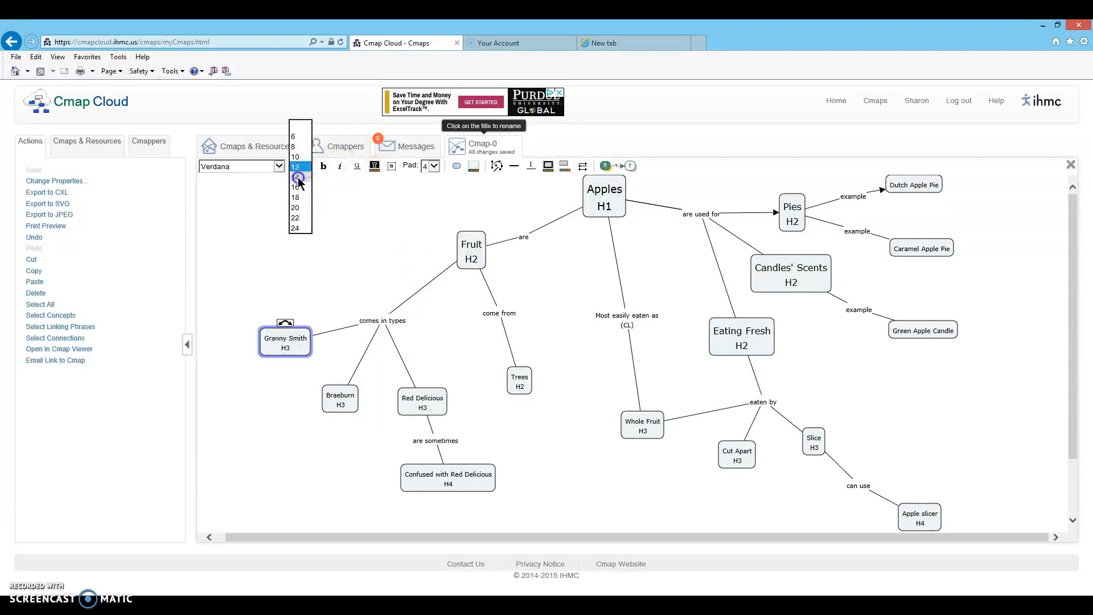
left_click(298, 178)
left_click(336, 393)
left_click(305, 166)
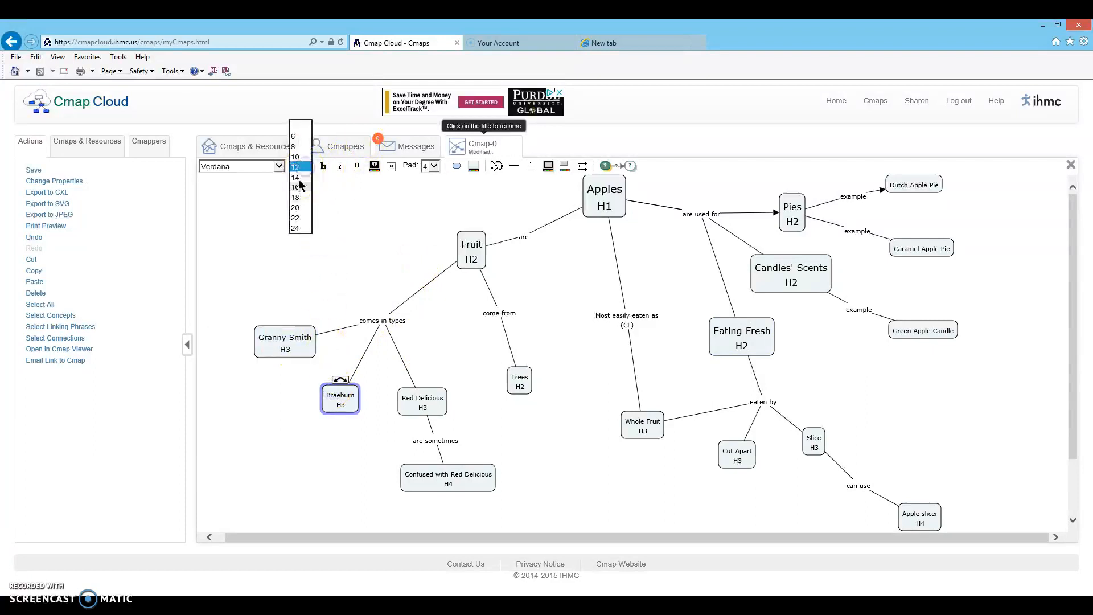
left_click(298, 178)
left_click(421, 398)
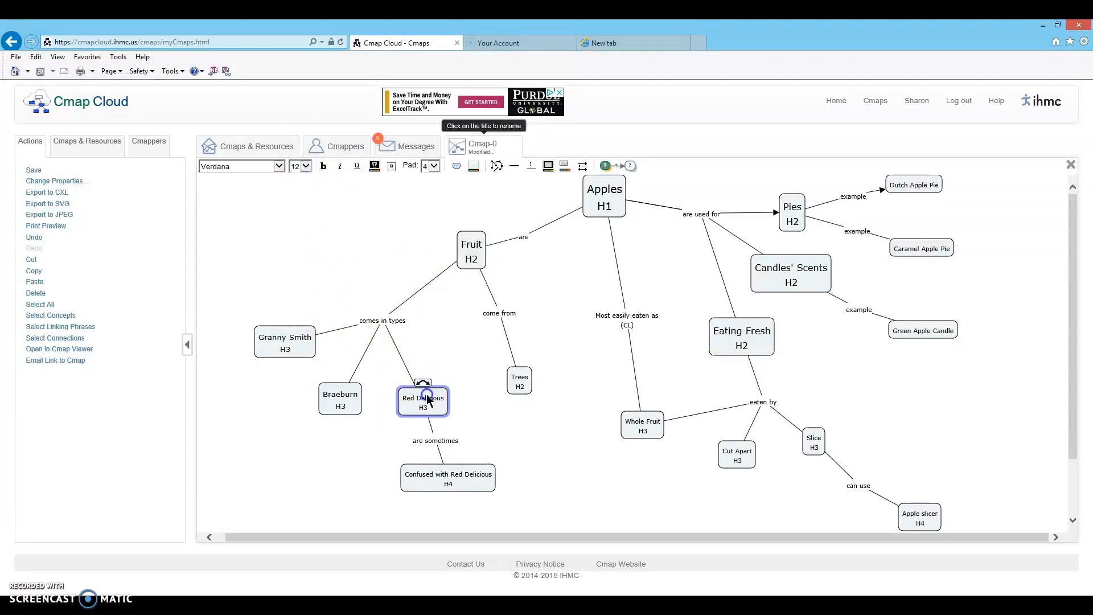
left_click(308, 164)
left_click(298, 179)
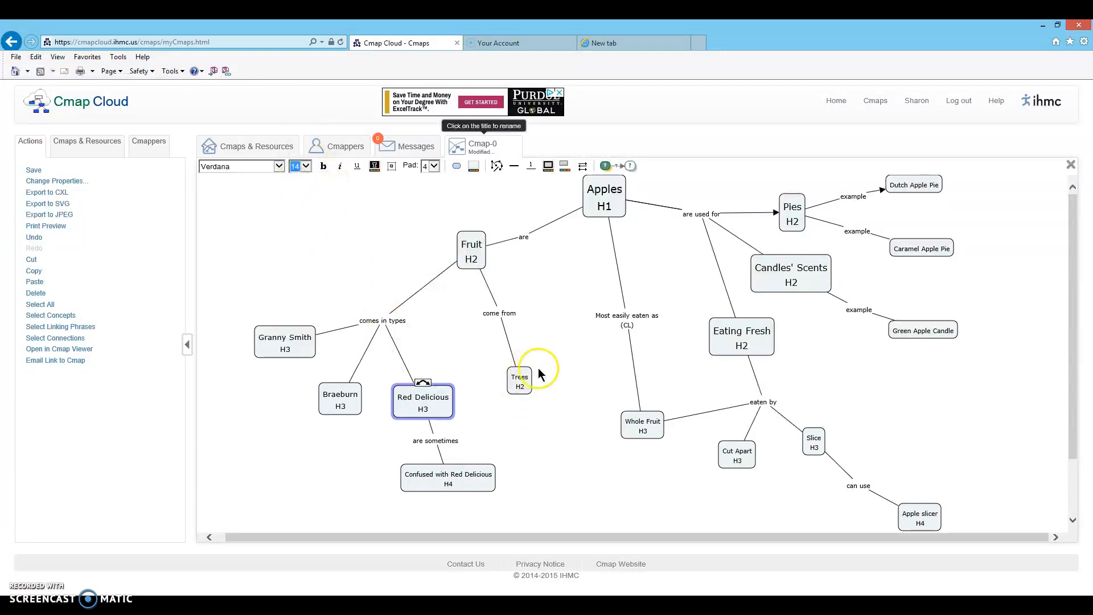
Set the font size of the Trees concept to 16, matching the other H2 concepts
left_click(522, 382)
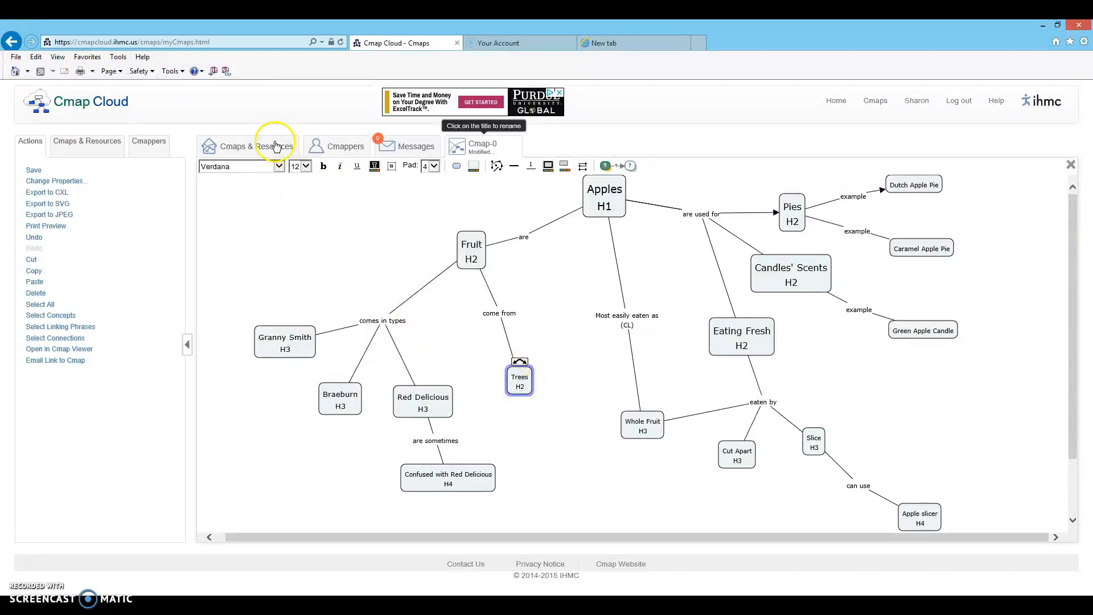
left_click(306, 167)
left_click(299, 188)
Set the font size of the H3 concepts Whole Fruit, Cut Apart and Slice to 14
left_click(641, 422)
left_click(306, 167)
left_click(298, 178)
left_click(737, 456)
left_click(306, 166)
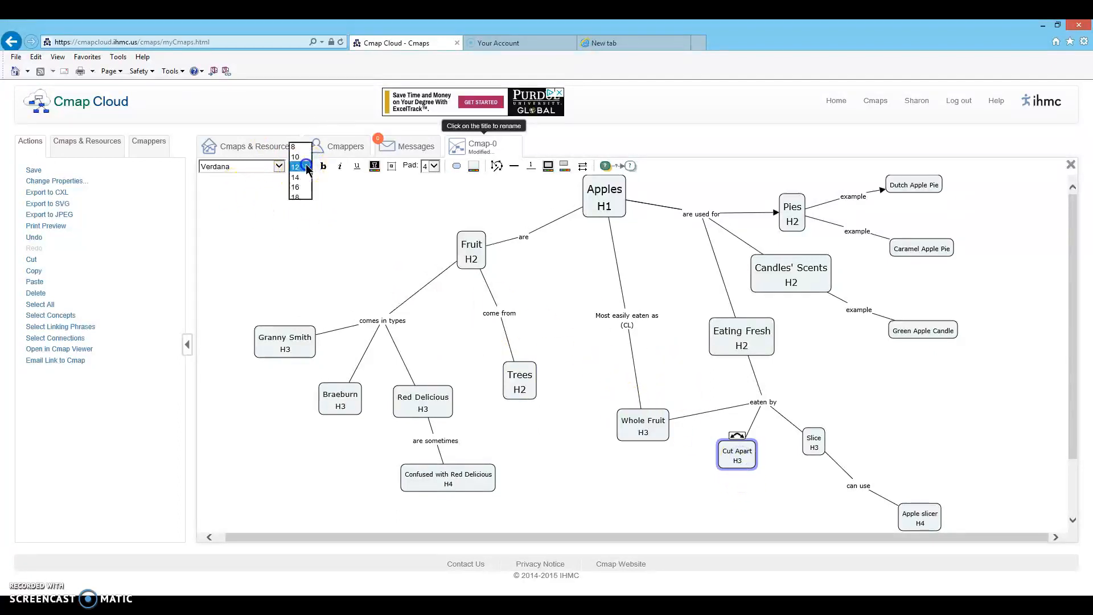
left_click(299, 178)
left_click(815, 449)
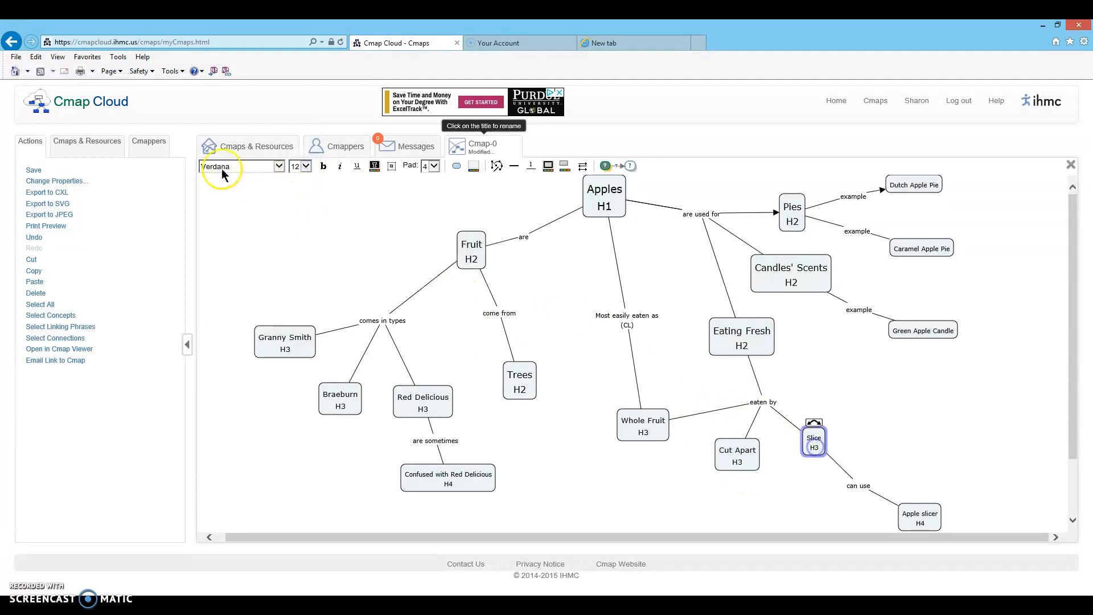
left_click(301, 166)
left_click(297, 178)
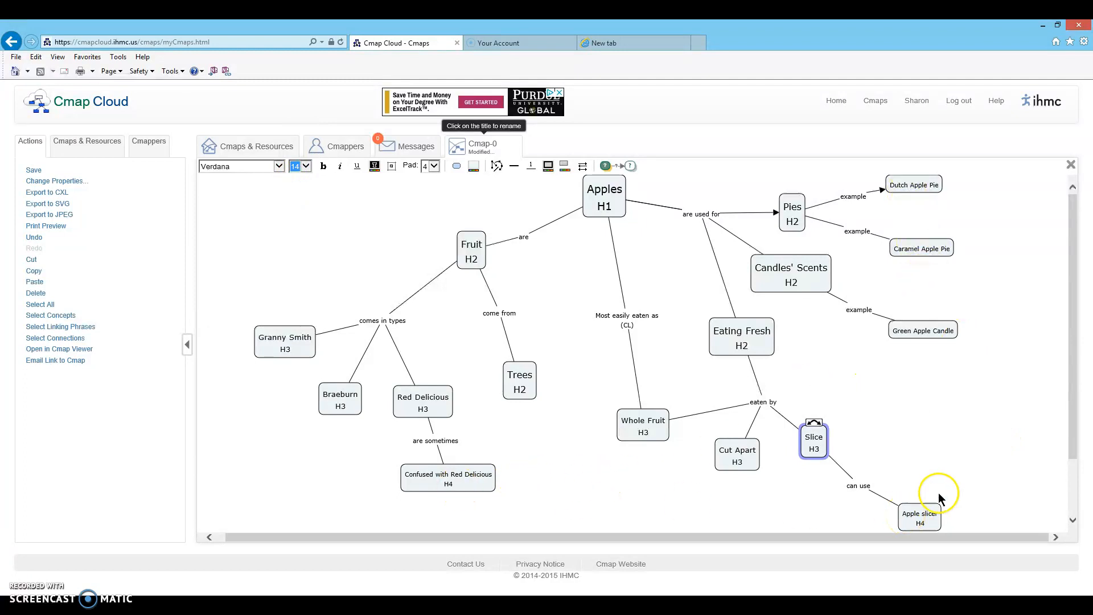
Move the Whole Fruit concept and the "Most easily eaten as (CL)" phrase upward, closer to Apples
left_click(645, 428)
left_click_drag(645, 428, 647, 384)
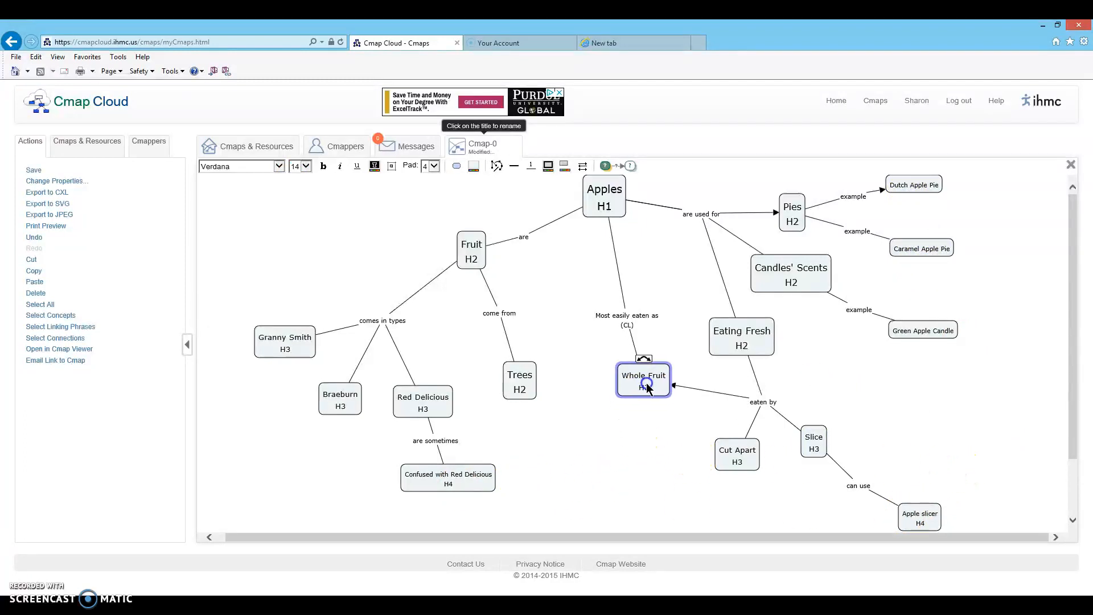
left_click_drag(627, 320, 619, 279)
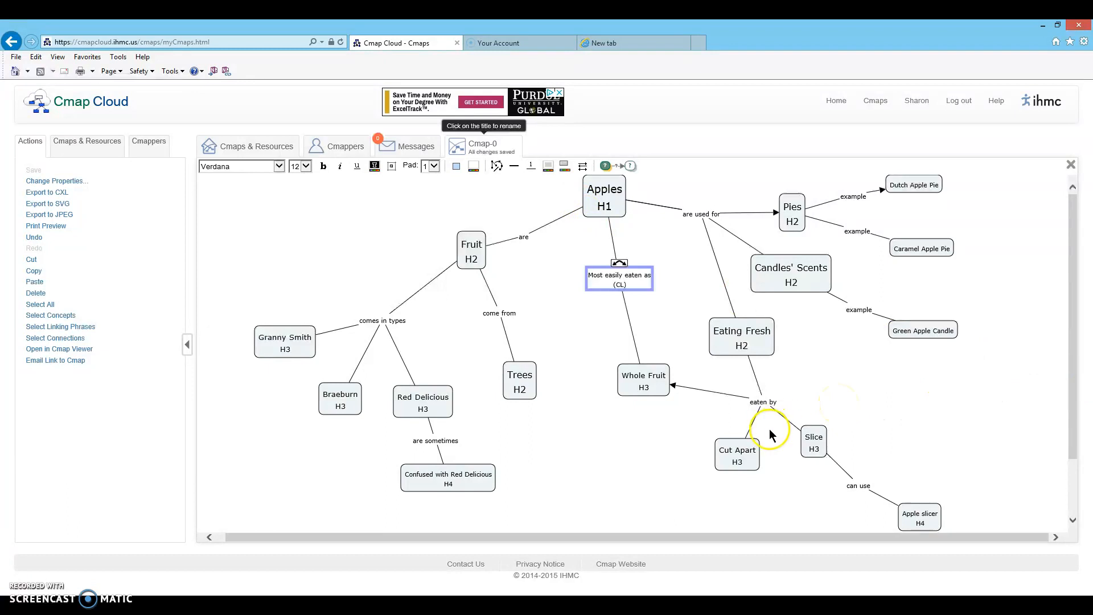
Select the entire concept map and shift it slightly right and down so it has space above Apples, then deselect it
left_click(35, 304)
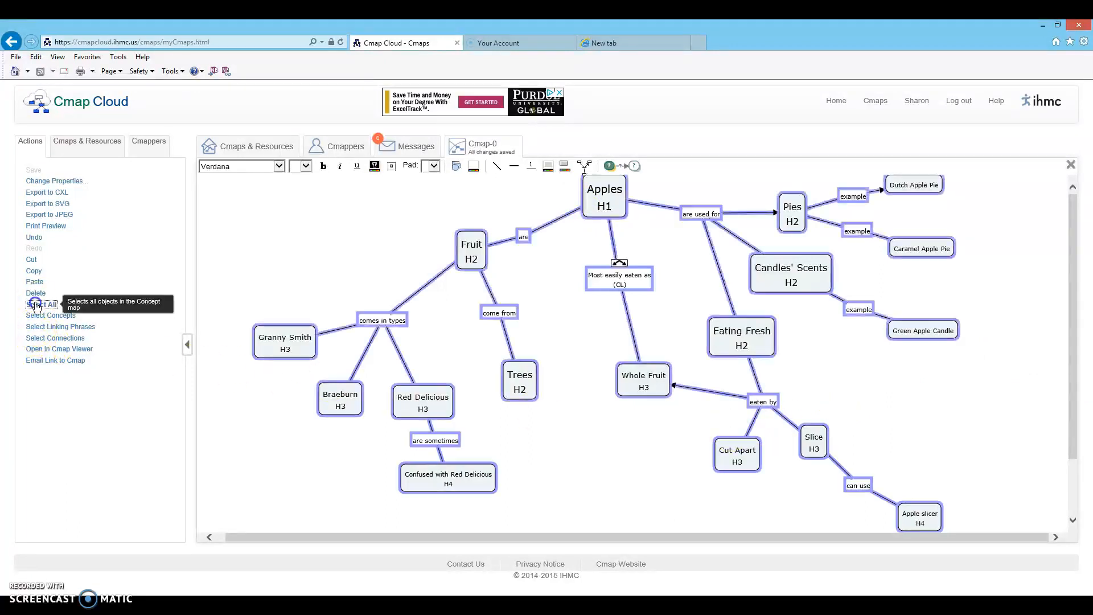
left_click_drag(612, 209, 658, 257)
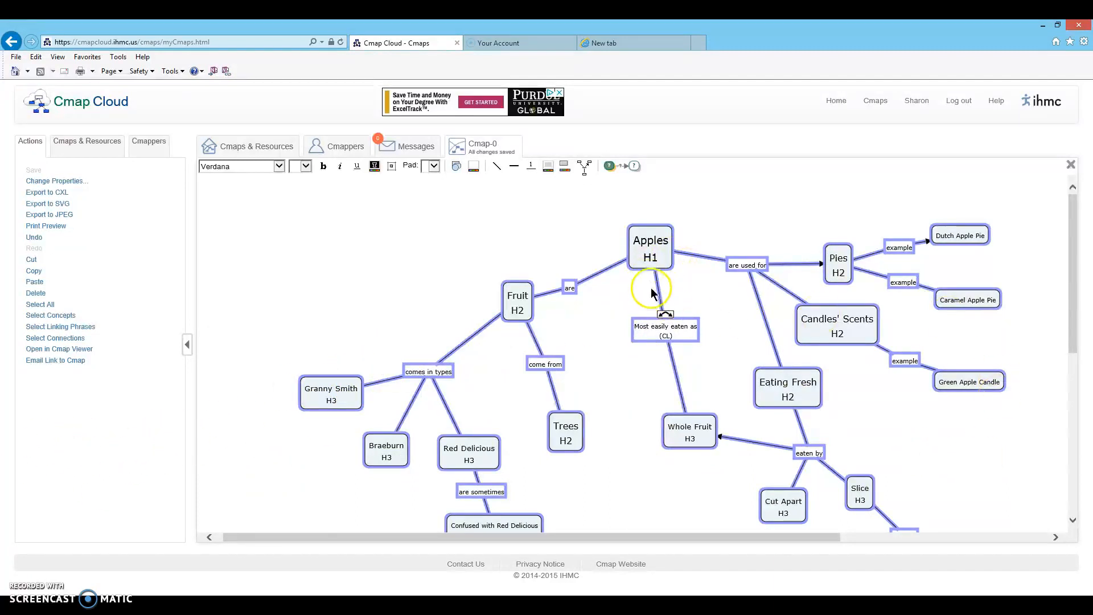
left_click_drag(658, 260, 651, 225)
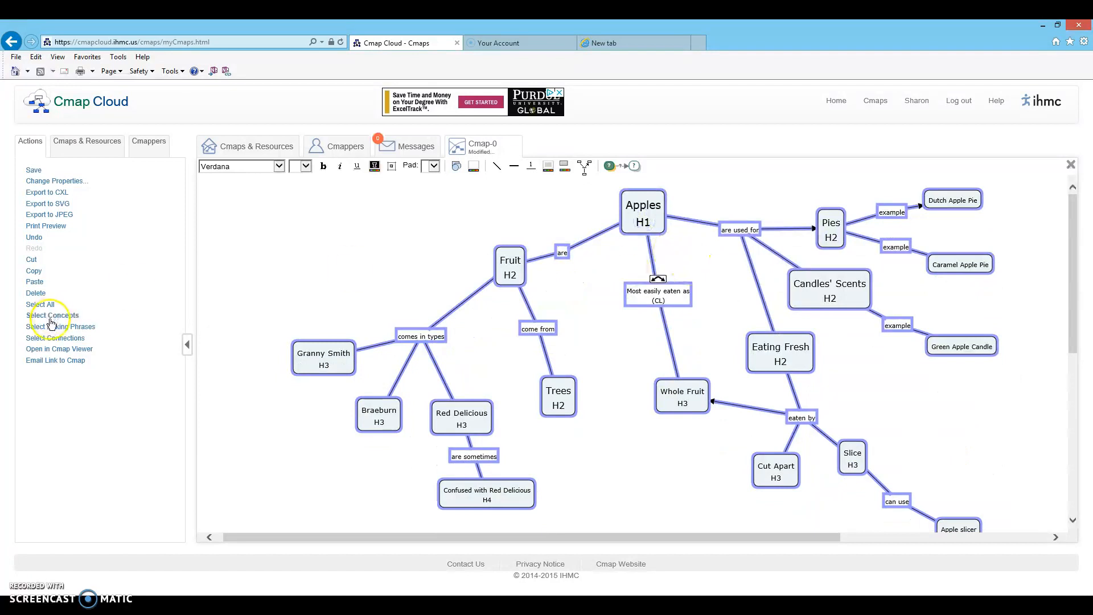
left_click(632, 428)
Nudge the Apples concept, the Whole Fruit concept and the "Most easily eaten as (CL)" phrase slightly upward
left_click_drag(641, 205, 645, 190)
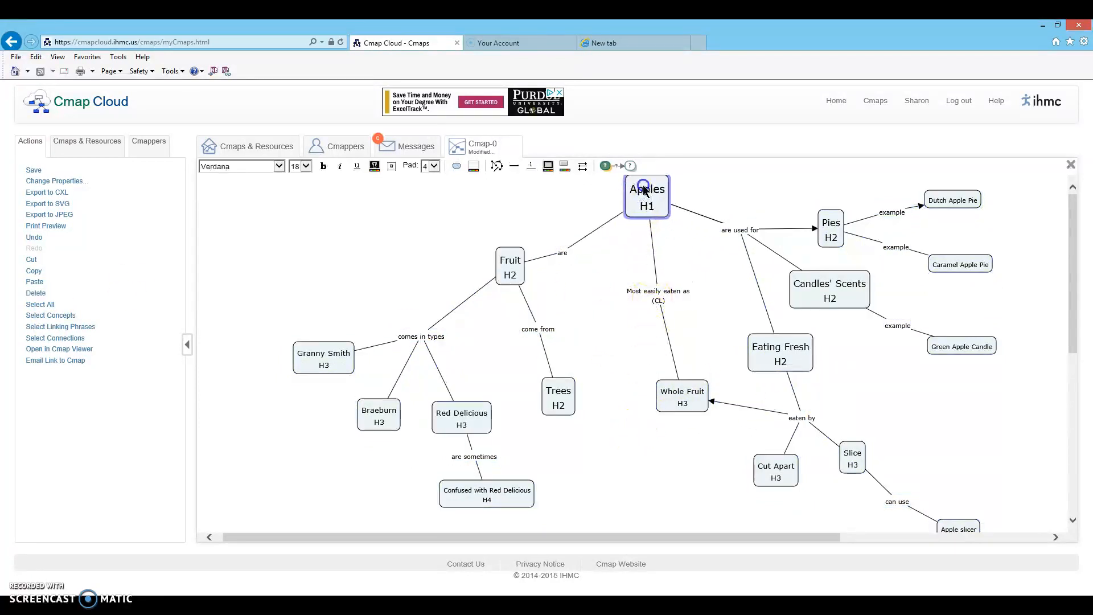
left_click_drag(690, 403, 693, 387)
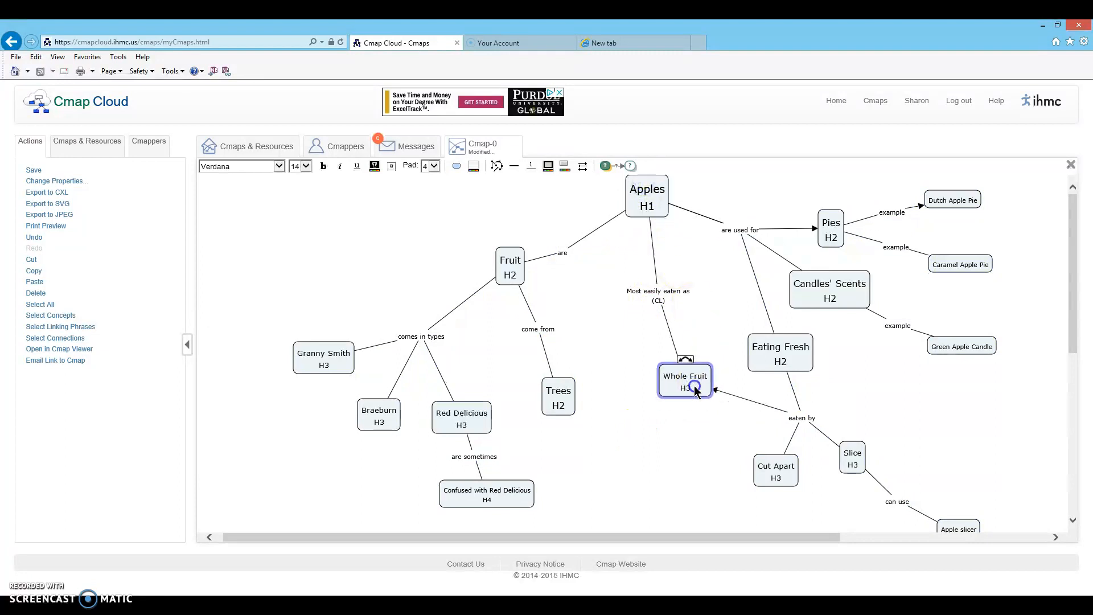
left_click(660, 289)
left_click(728, 476)
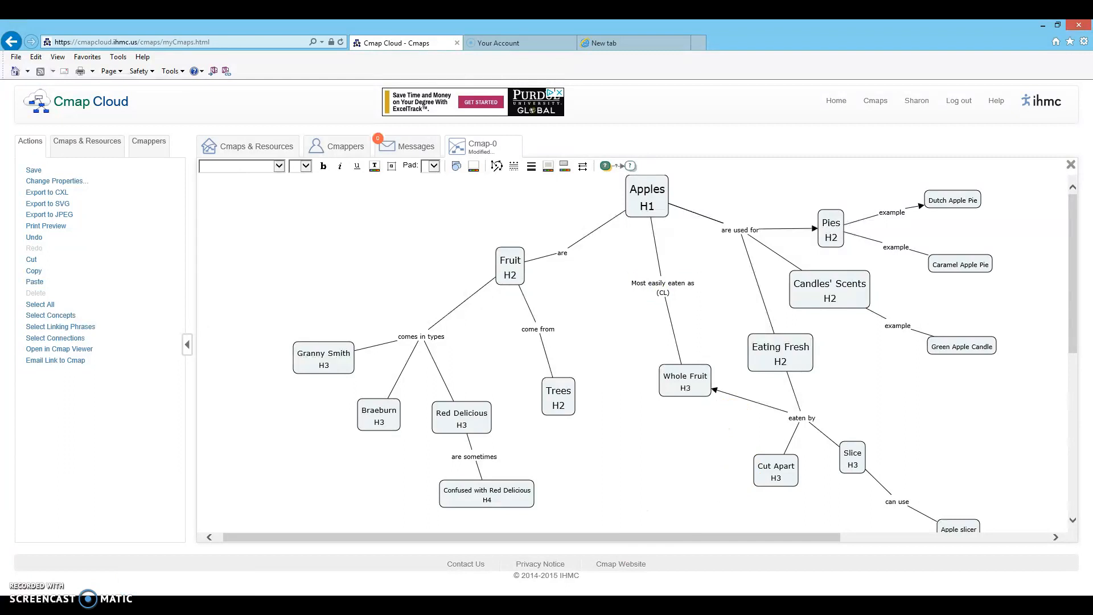
left_click_drag(1070, 305, 1076, 339)
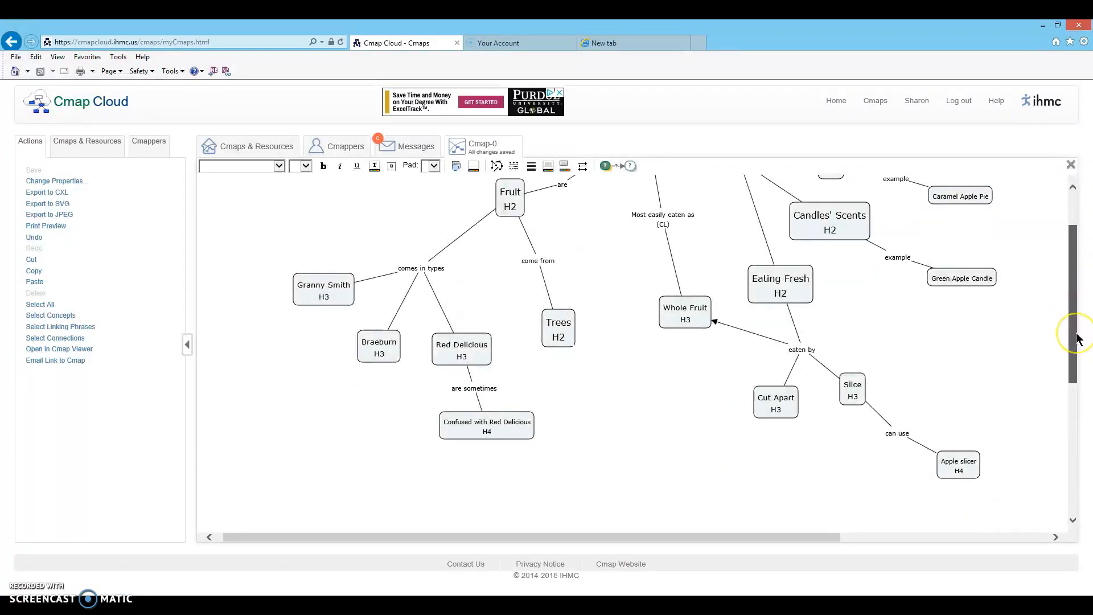